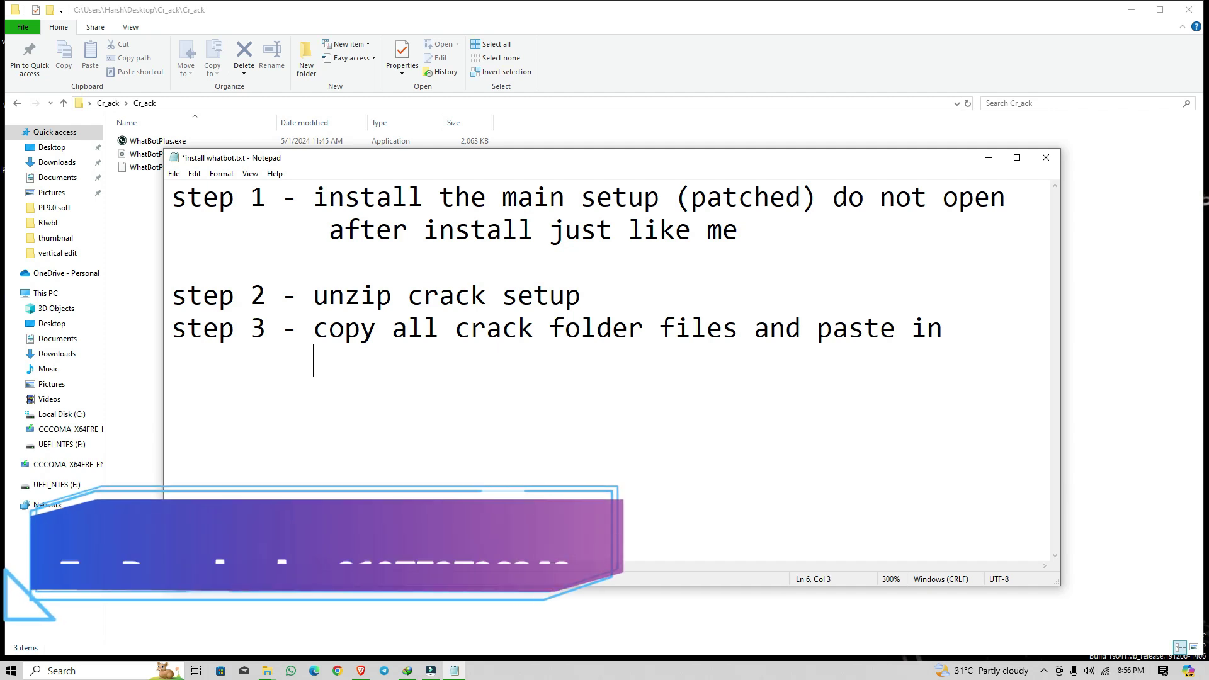
Complete the step 3 line of the notes with "whatbot installation folder".
text(whatbot installaion)
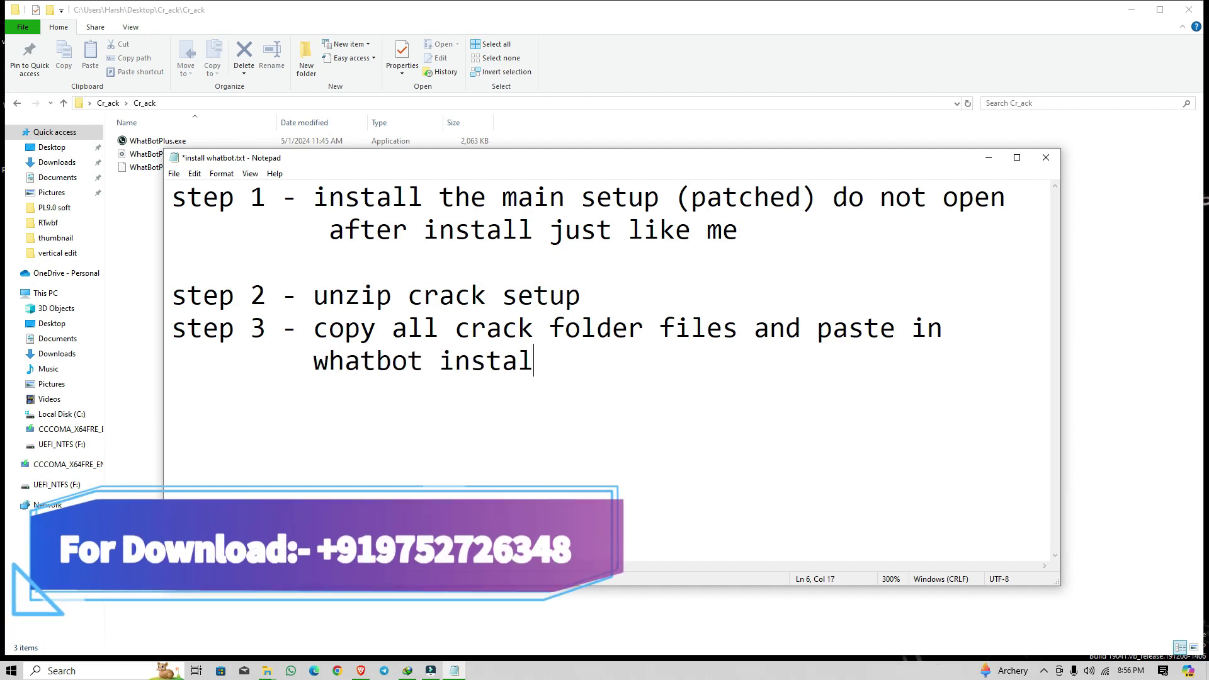
key(BackSpace)
key(BackSpace)
key(BackSpace)
text(tion folder)
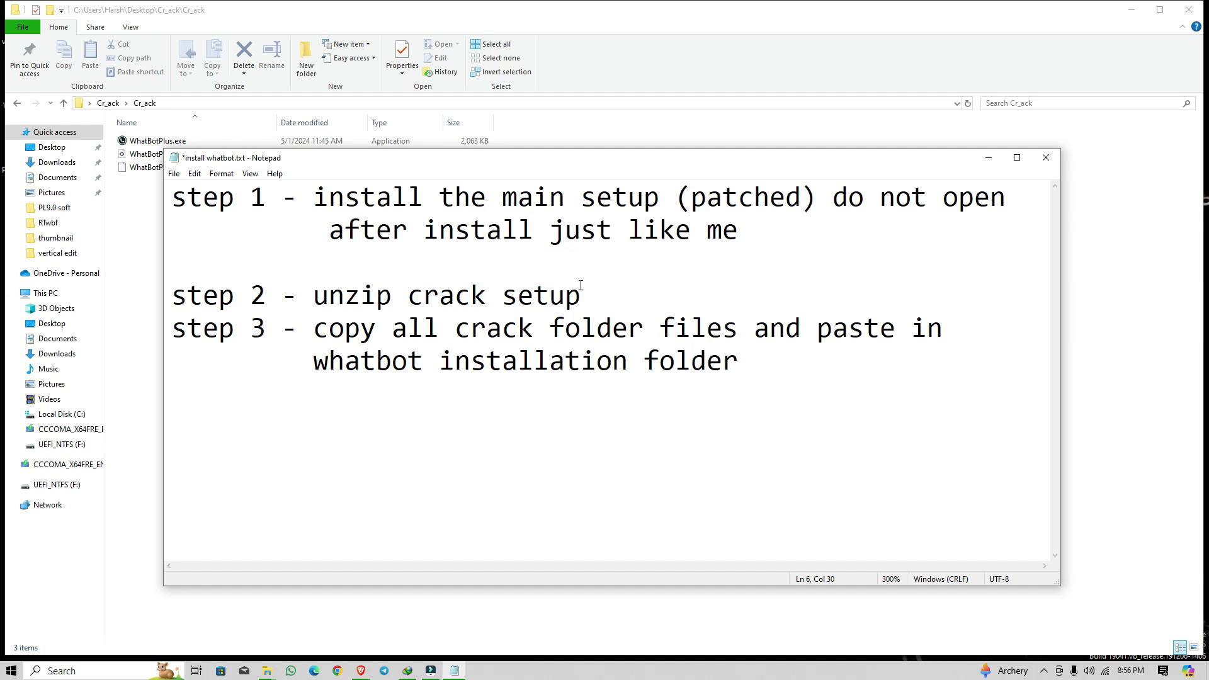
Copy WhatBotPlus.exe, WhatBotPlus.exe.config and WhatBotPlus.exe.manifest from the Cr_ack folder.
click(154, 227)
drag(156, 230, 142, 141)
key(ctrl+c)
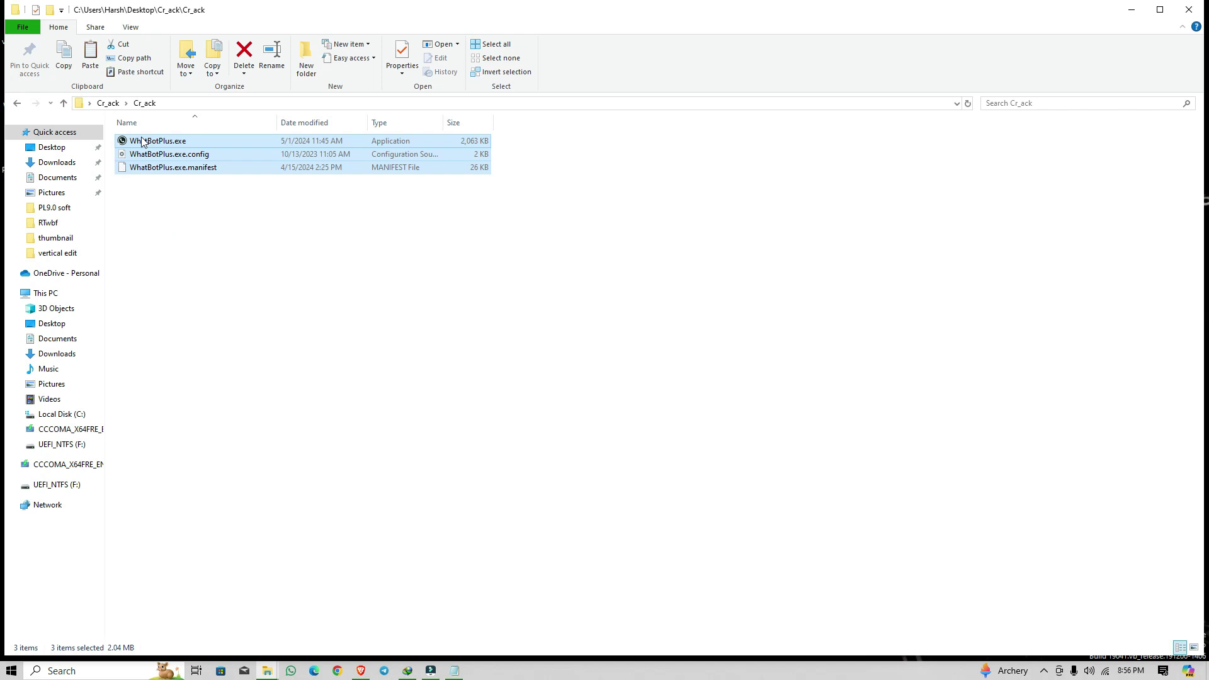
click(182, 215)
Move the WhatBotPlus desktop shortcut beside the Cr_ack folder and open its file location.
key(super+d)
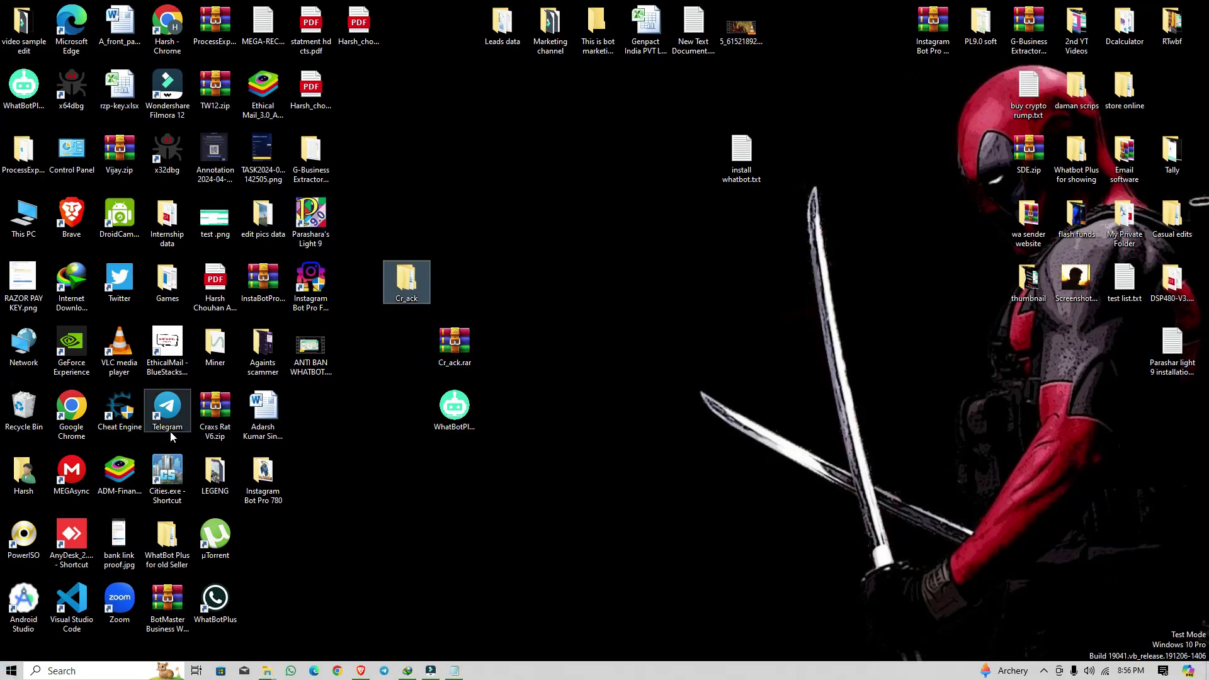
click(217, 604)
drag(219, 609, 358, 354)
right_click(358, 353)
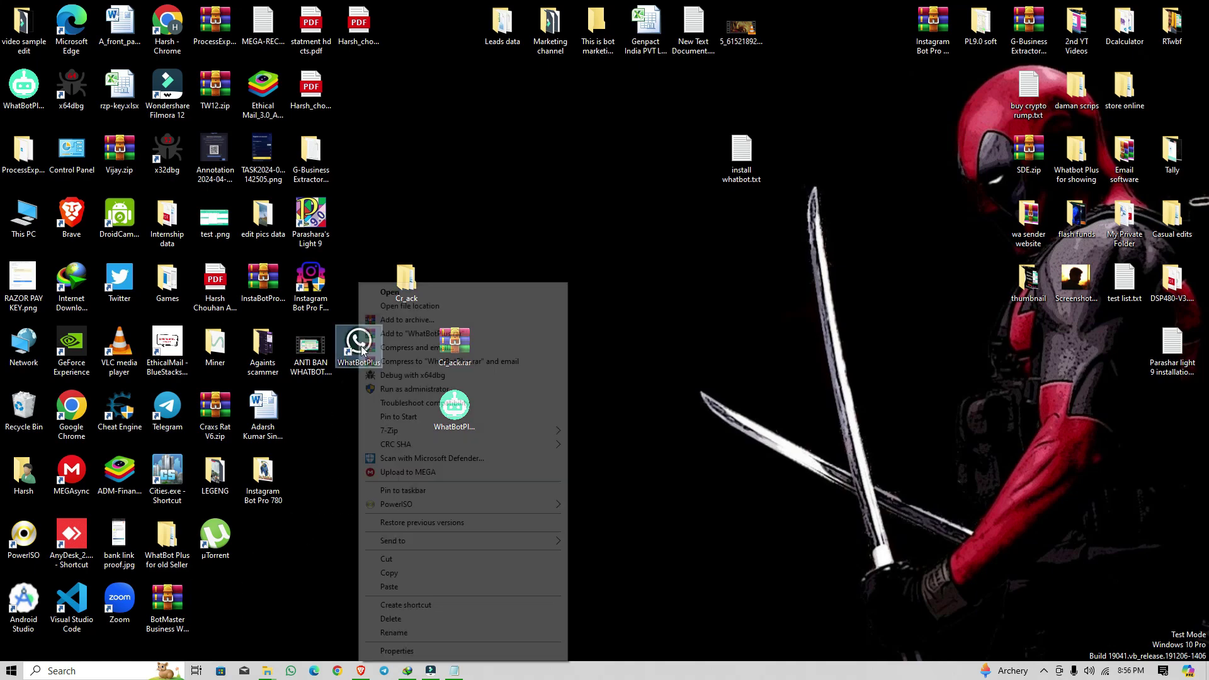
click(409, 306)
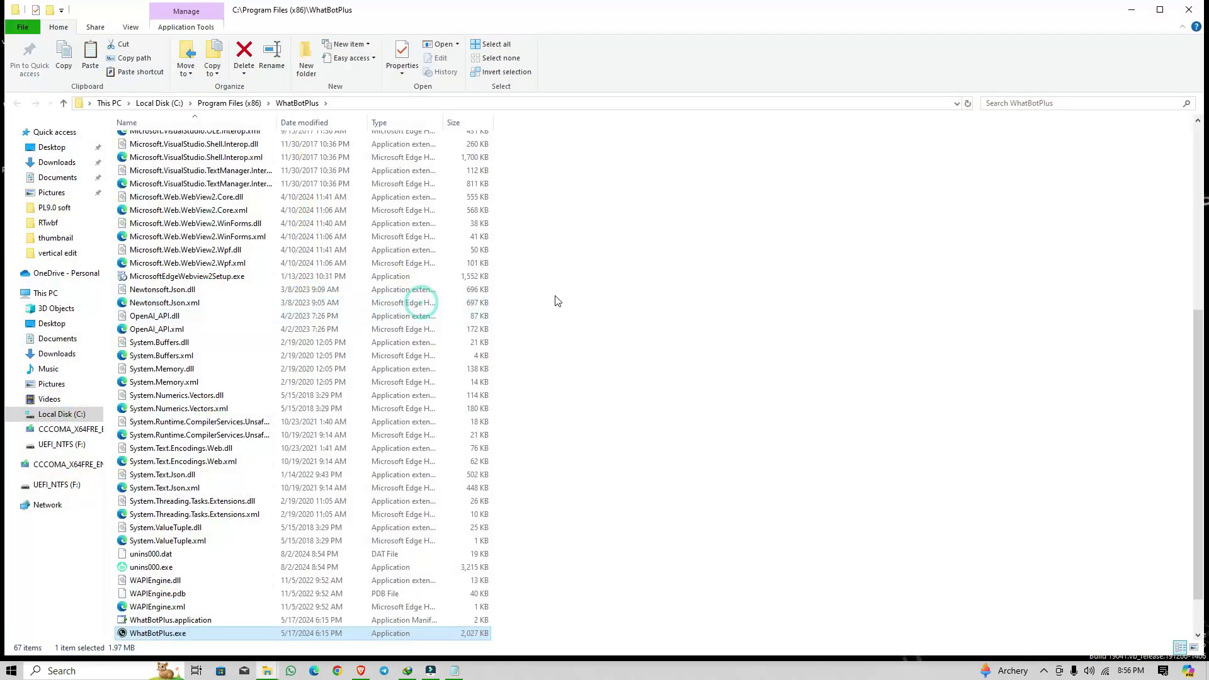
Paste the copied files into the WhatBotPlus program folder, replacing the existing ones with administrator permission, and refresh the folder.
right_click(561, 351)
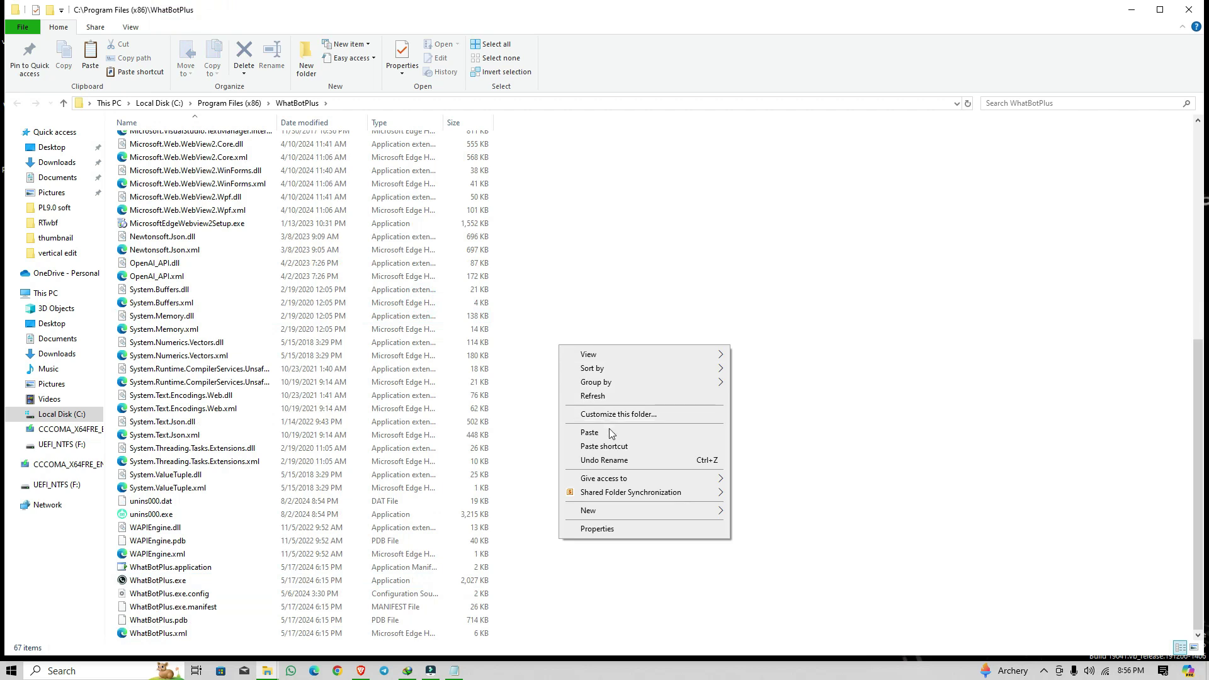
click(610, 434)
click(558, 236)
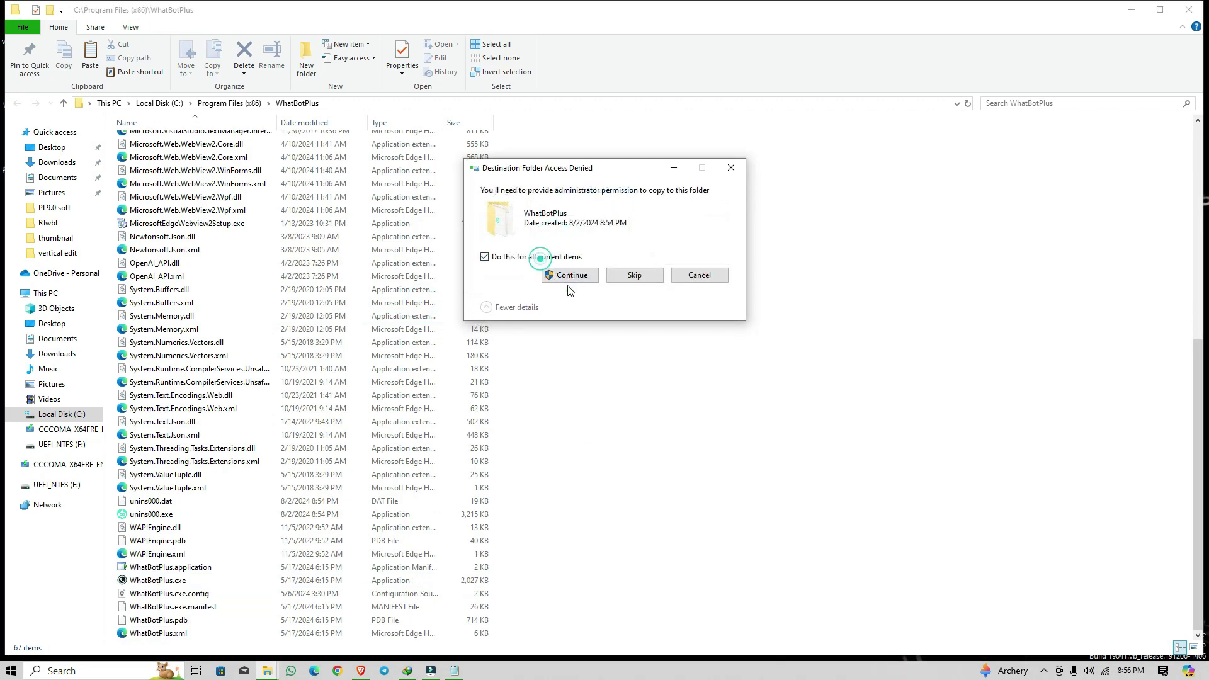
click(570, 278)
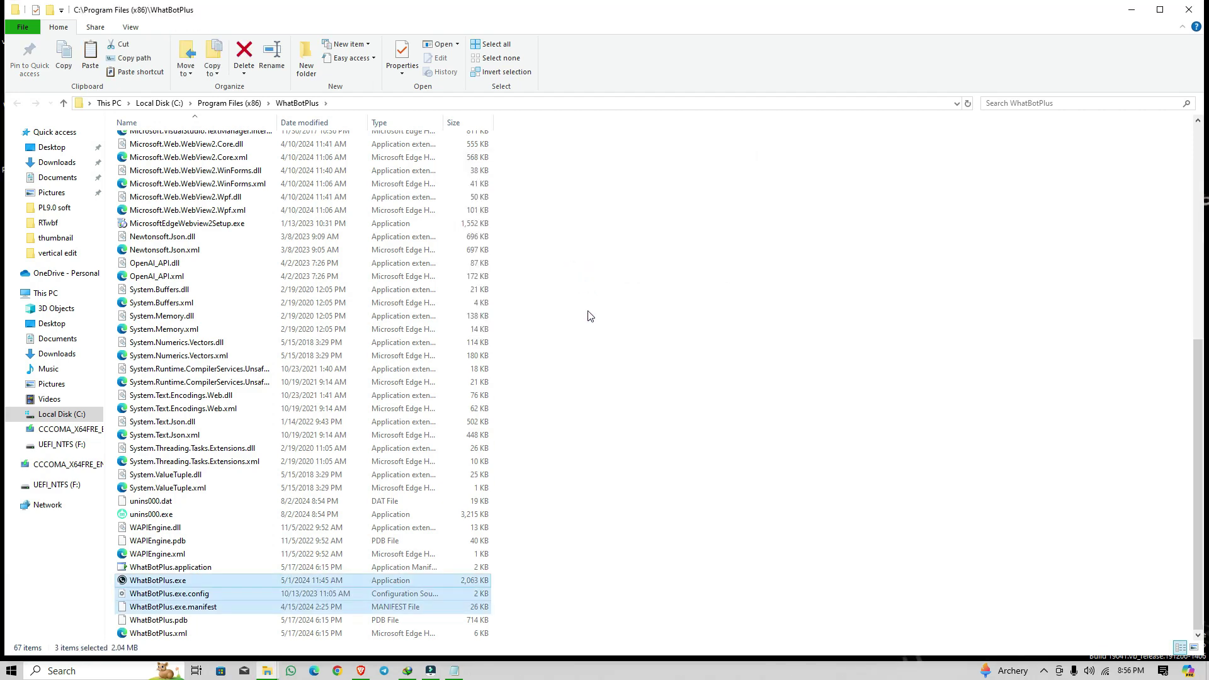
right_click(568, 286)
click(598, 333)
Switch to the install whatbot.txt notes in Notepad and add the closing line "All steps done now open and check".
key(alt+Tab)
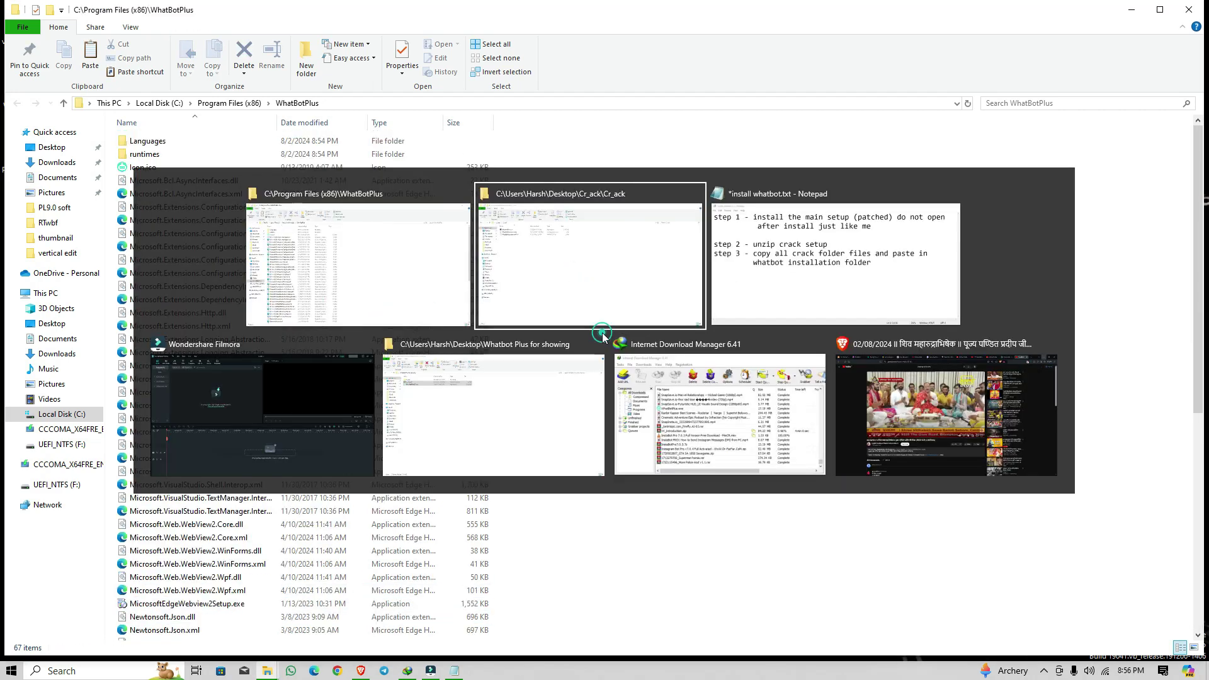
click(590, 303)
key(alt+Tab)
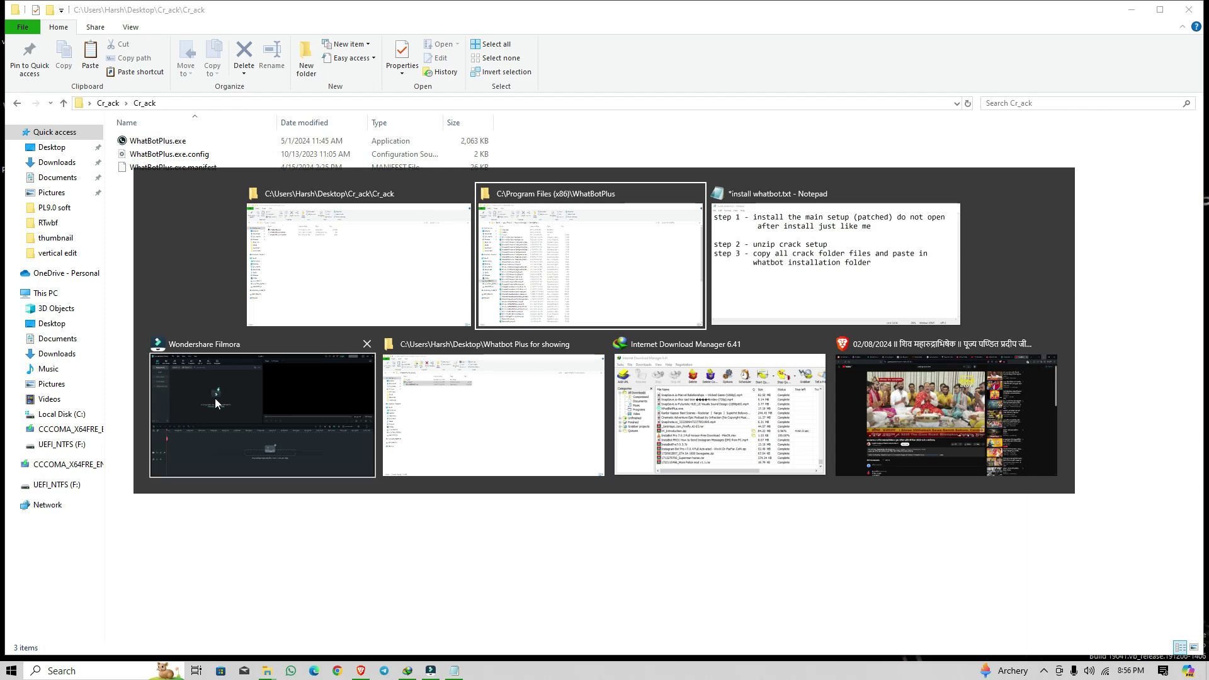
click(724, 267)
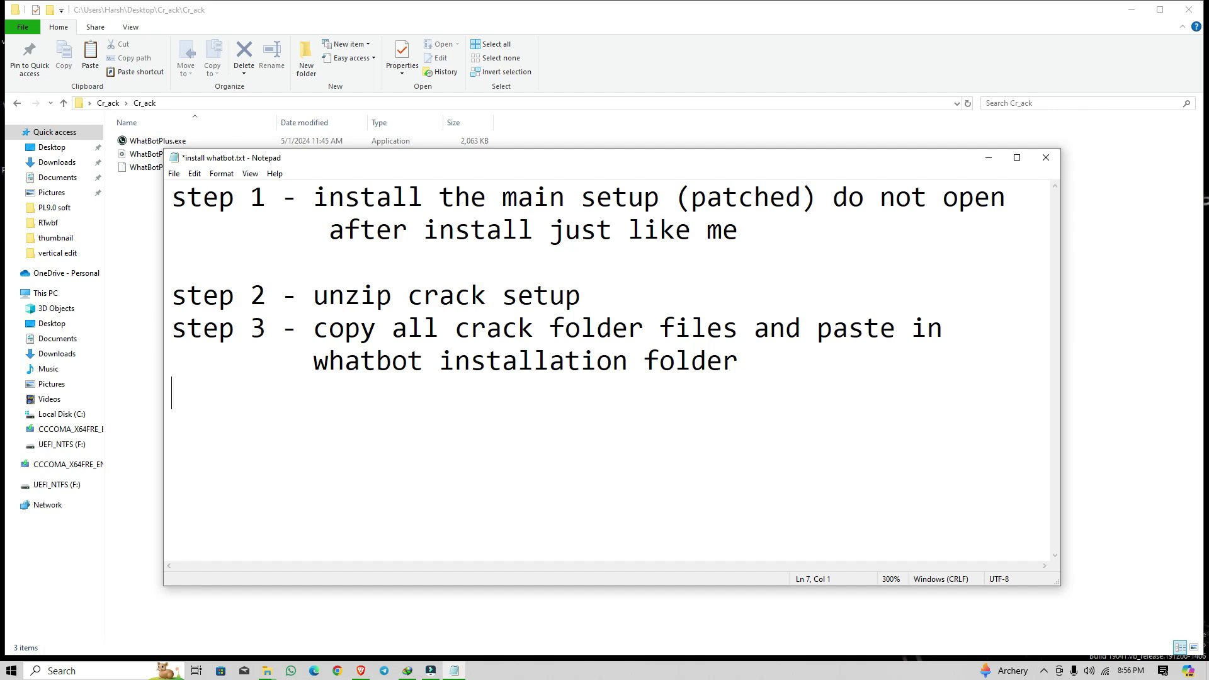
text(you)
key(BackSpace)
key(BackSpace)
key(BackSpace)
text(All steps)
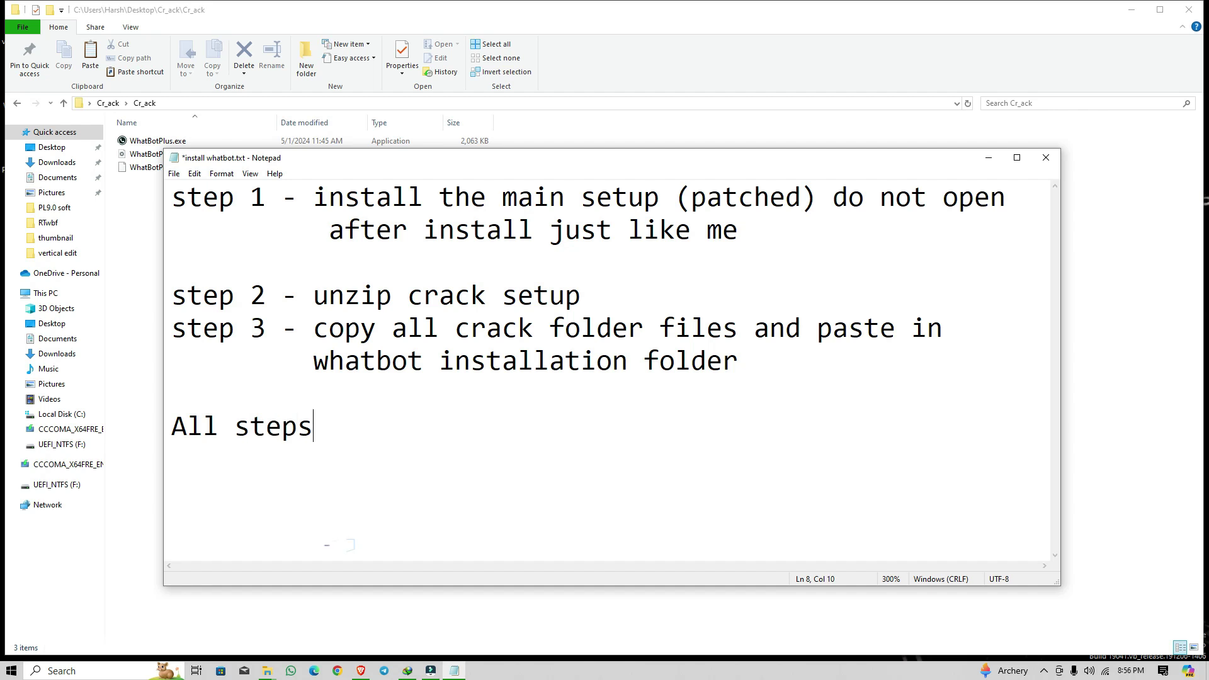
text( done now open )
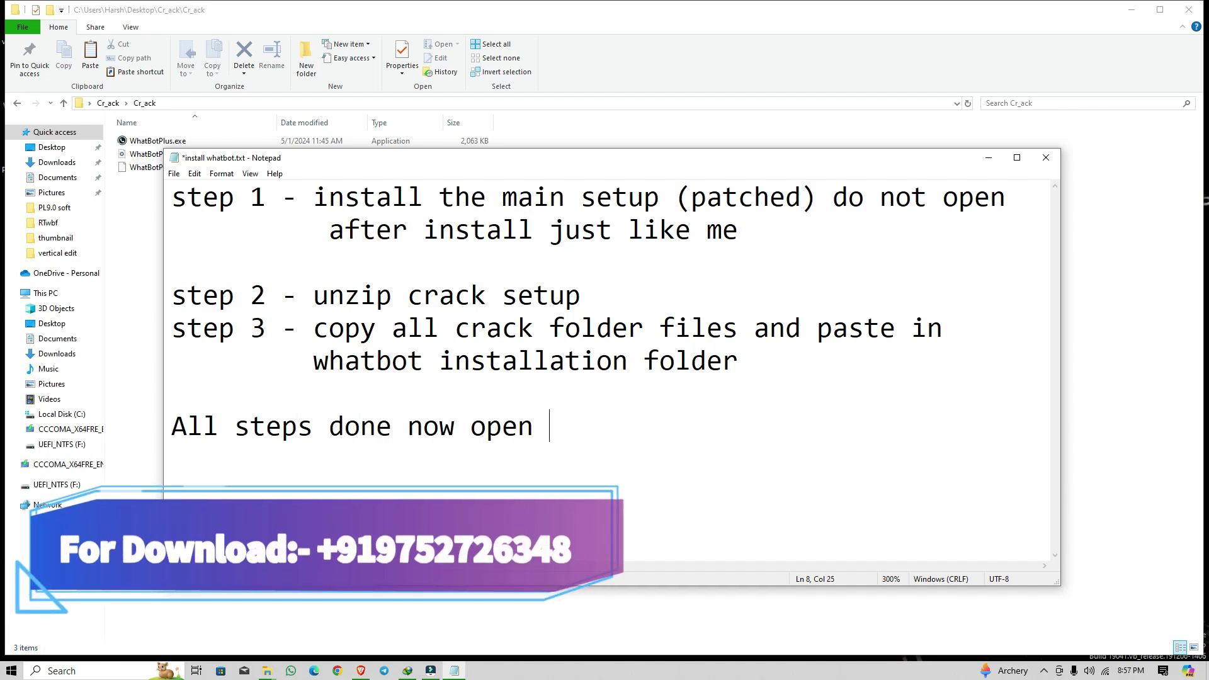
text(and check)
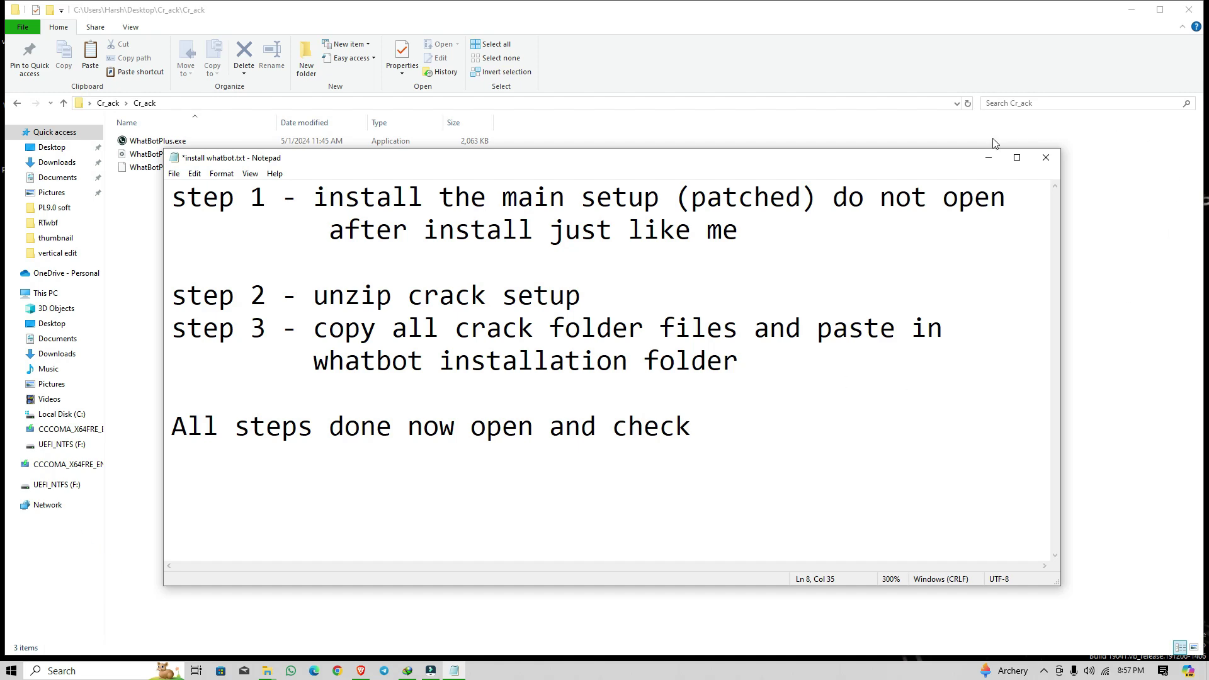
Minimize the notes and both folder windows, refresh the desktop, and launch WhatBotPlus from its shortcut.
click(988, 158)
click(1124, 15)
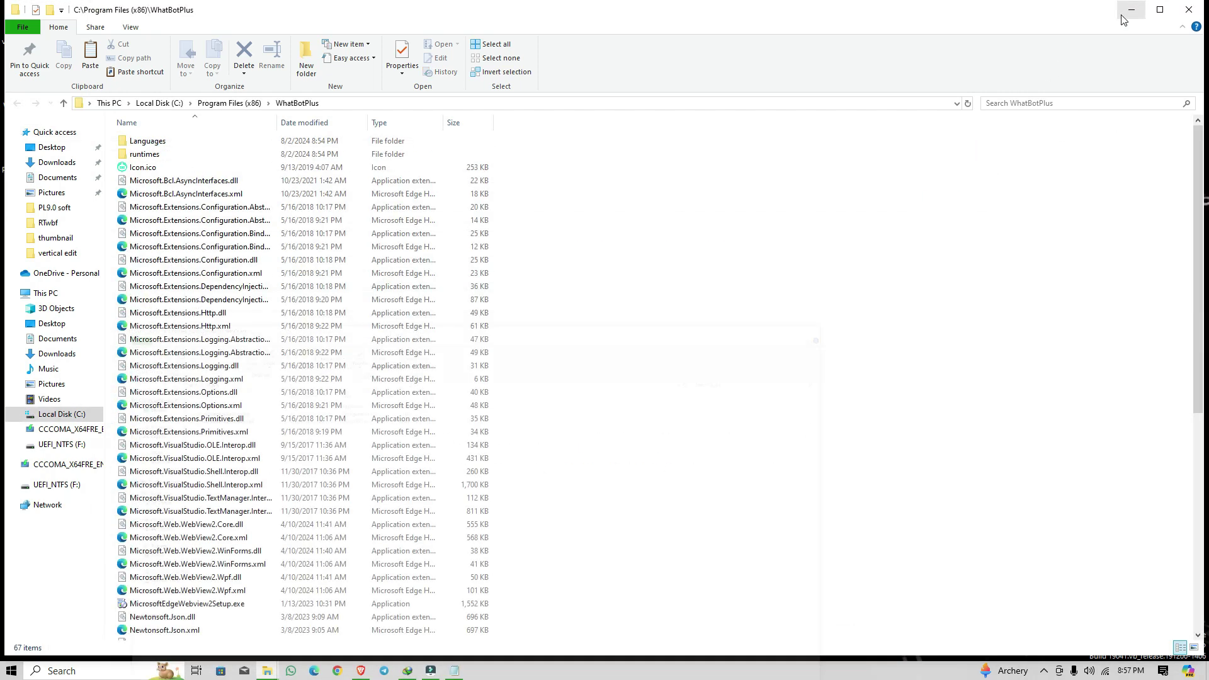
click(1124, 15)
right_click(556, 374)
click(599, 411)
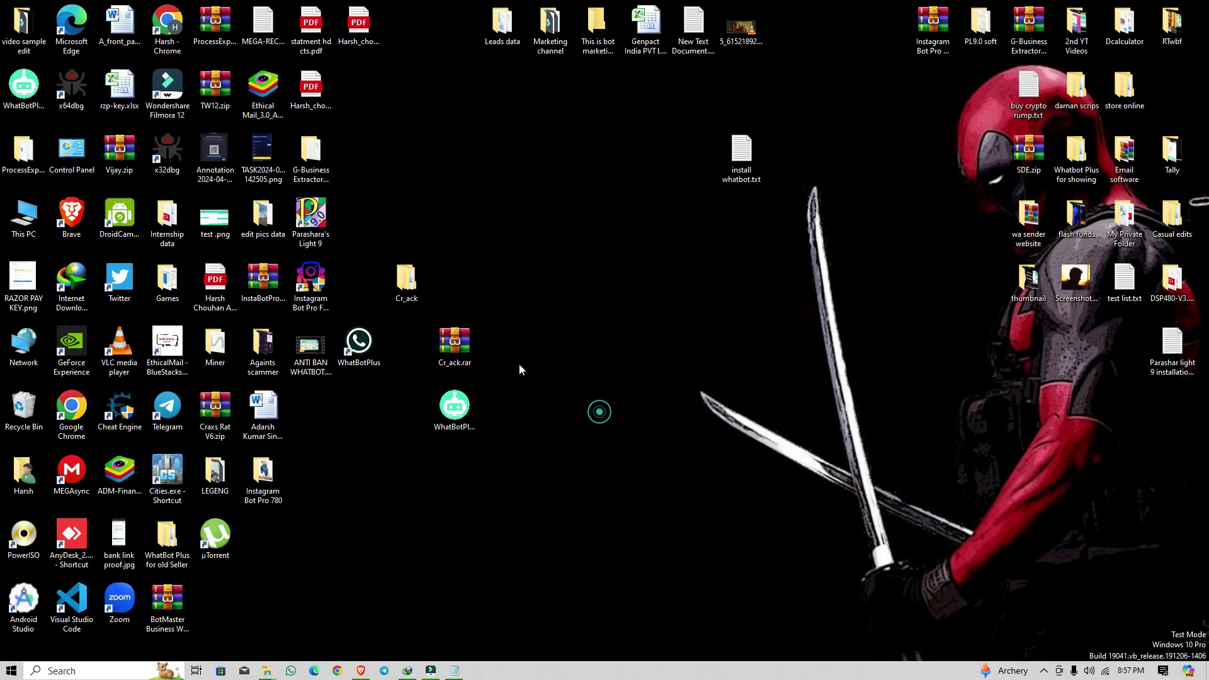
right_click(358, 351)
click(370, 303)
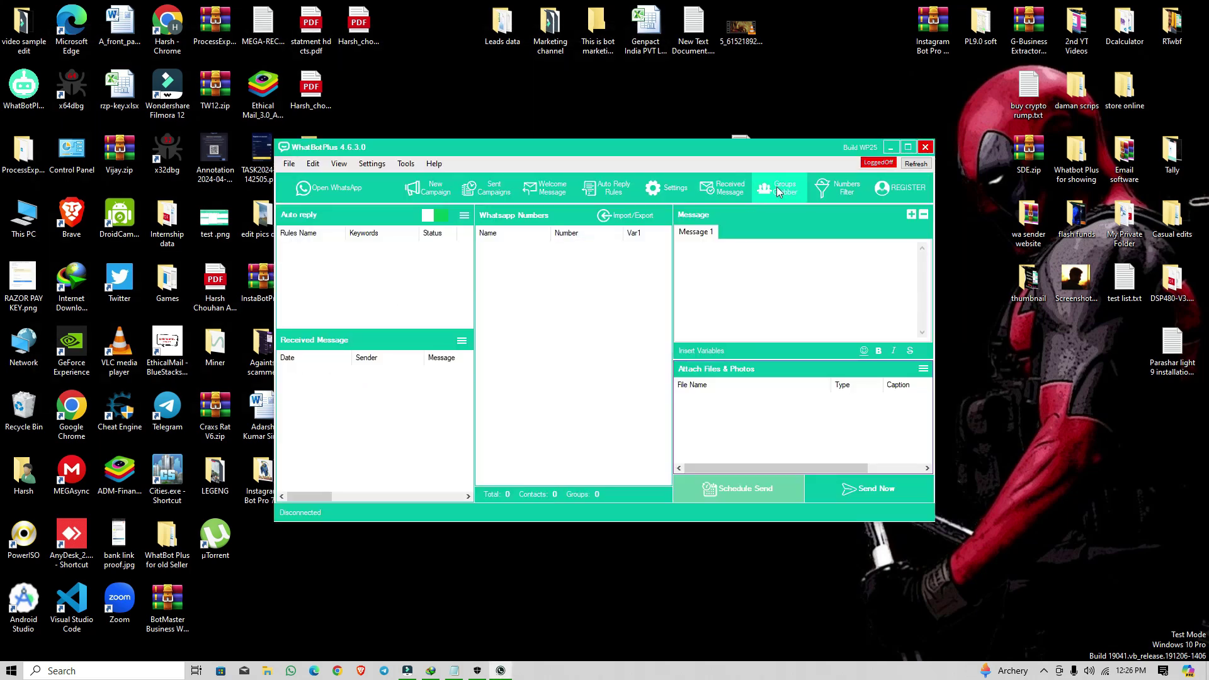
Check the registration status of WhatBotPlus and dismiss the message.
click(895, 182)
drag(595, 319, 550, 304)
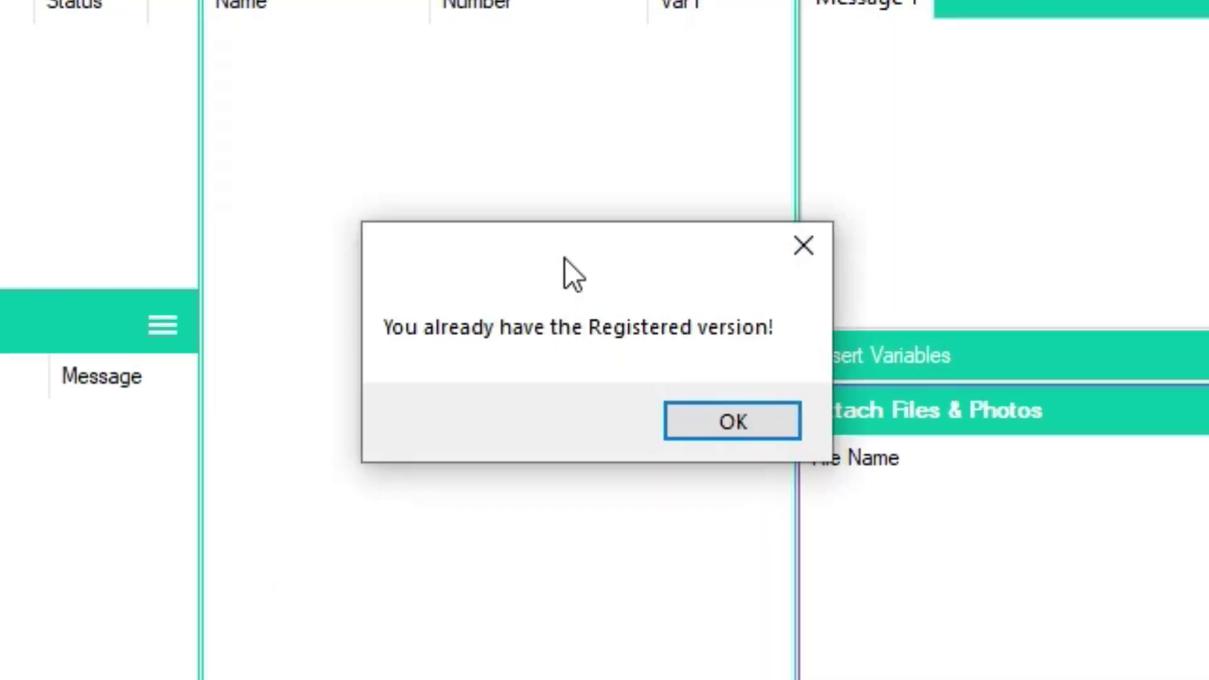
drag(424, 213, 463, 188)
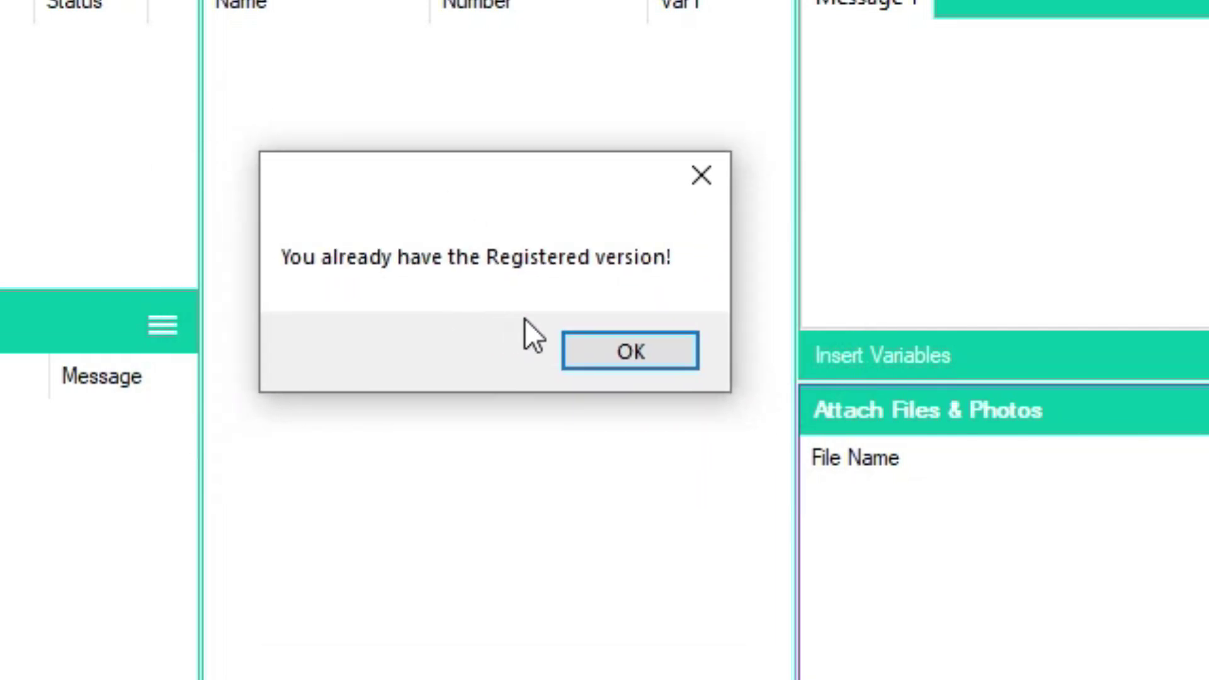
click(608, 346)
Open WhatsApp from WhatBotPlus and move its window toward the middle of the desktop.
click(336, 184)
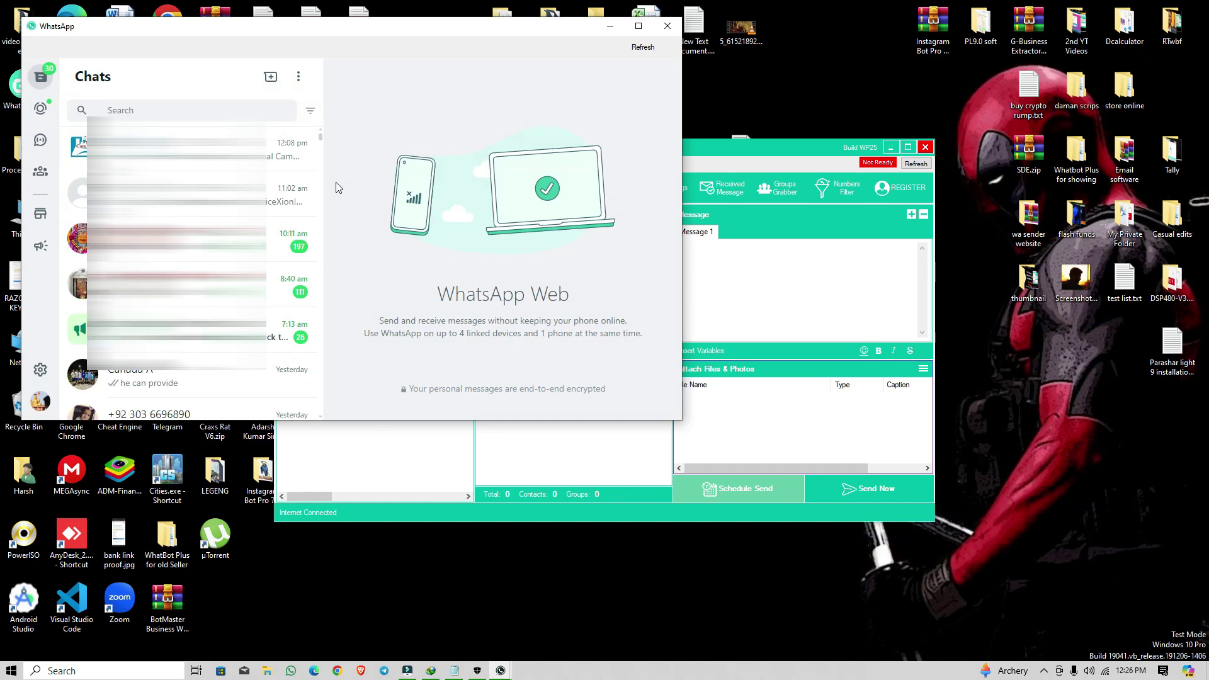
click(786, 155)
click(487, 33)
drag(457, 41, 576, 152)
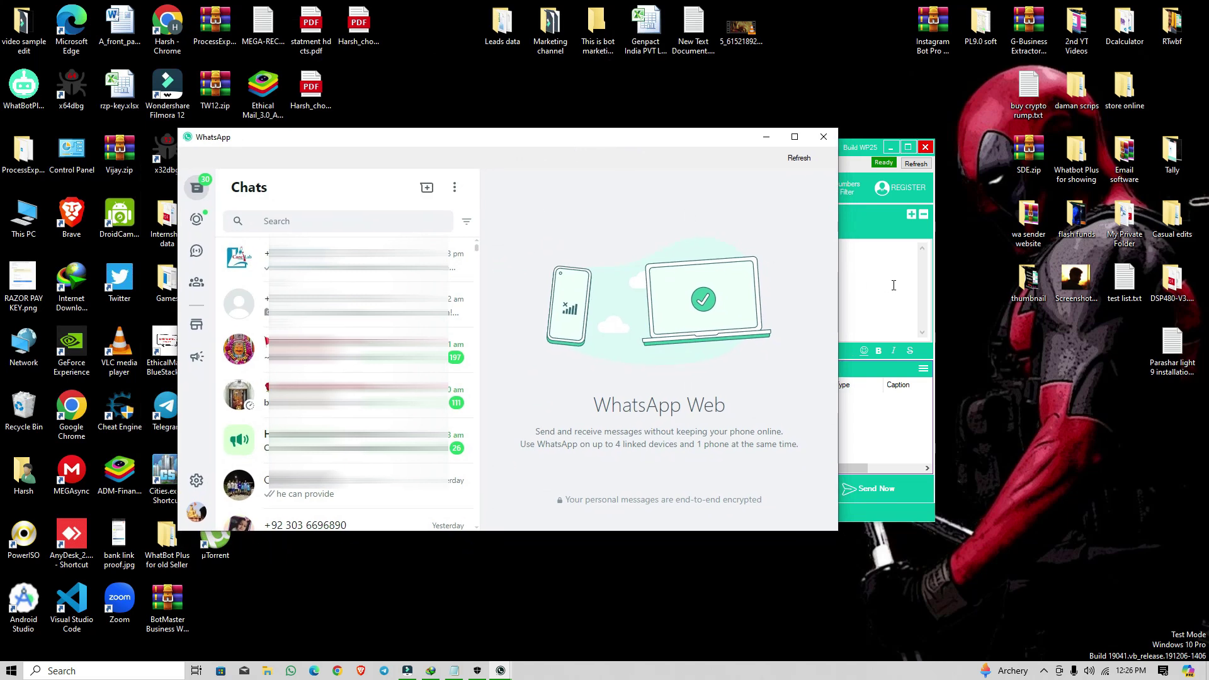
Bring WhatBotPlus in front of the WhatsApp window and check its registration status again.
click(747, 191)
drag(697, 152, 656, 176)
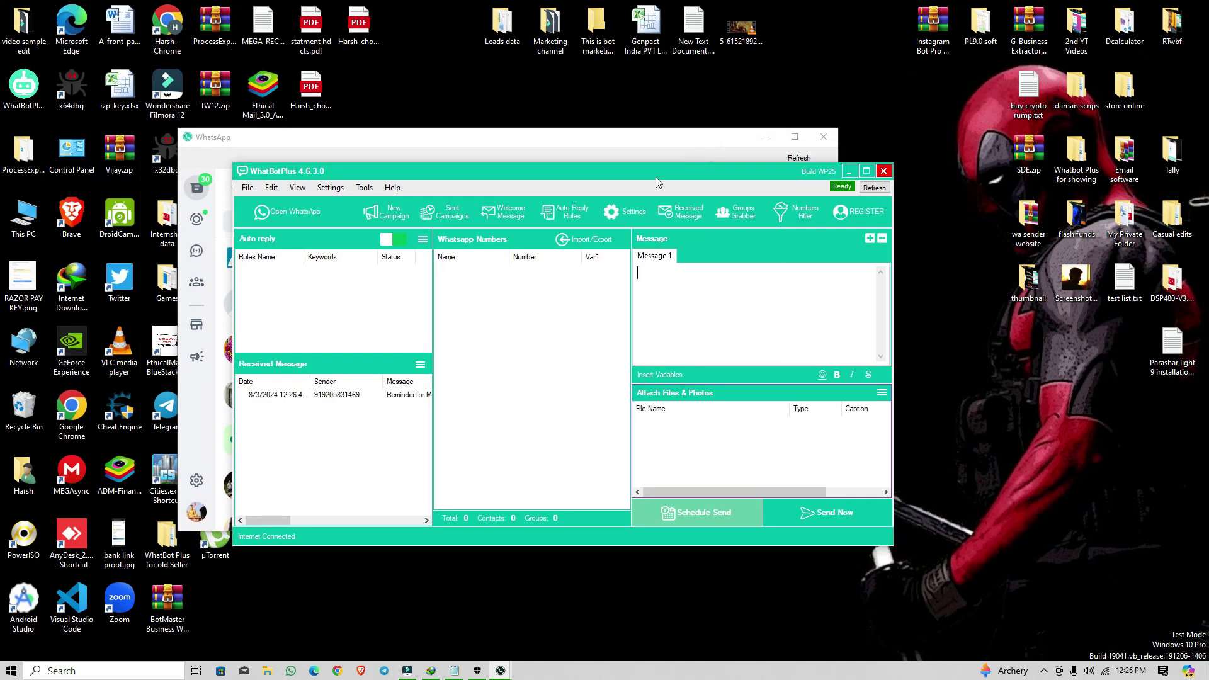
click(859, 217)
click(651, 372)
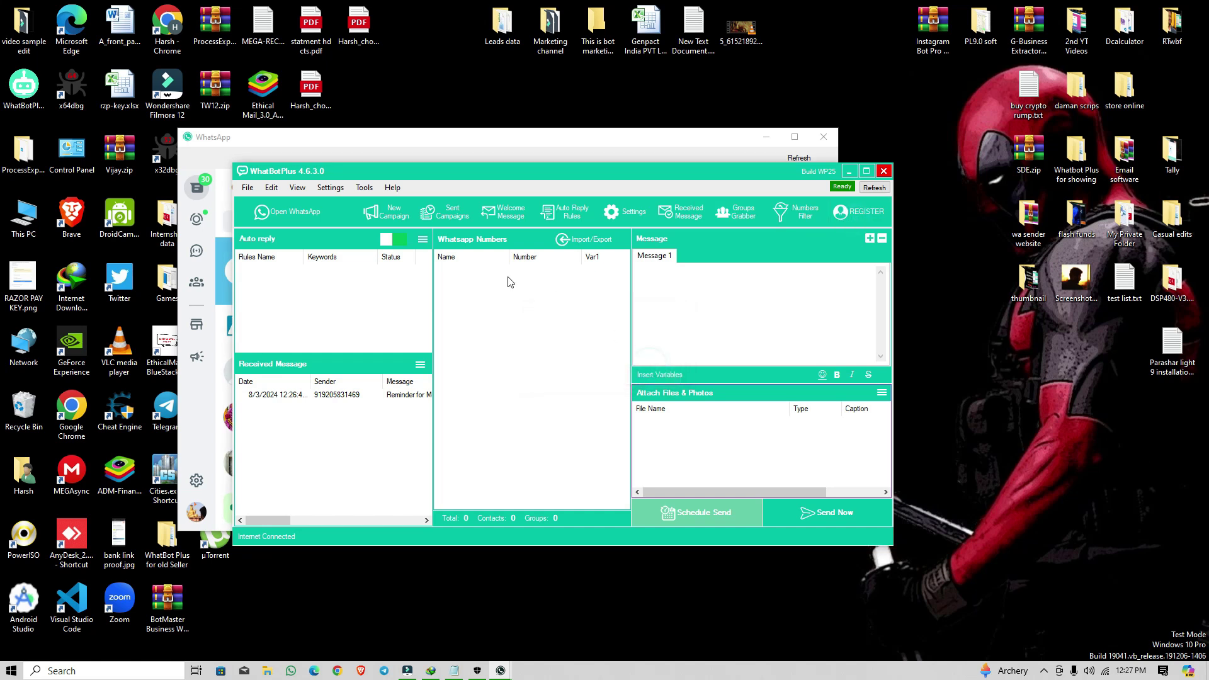
Write "this is a test message" as Message 1 and format the whole text as bold.
click(658, 287)
text(this)
text(is a test message)
drag(737, 307, 642, 276)
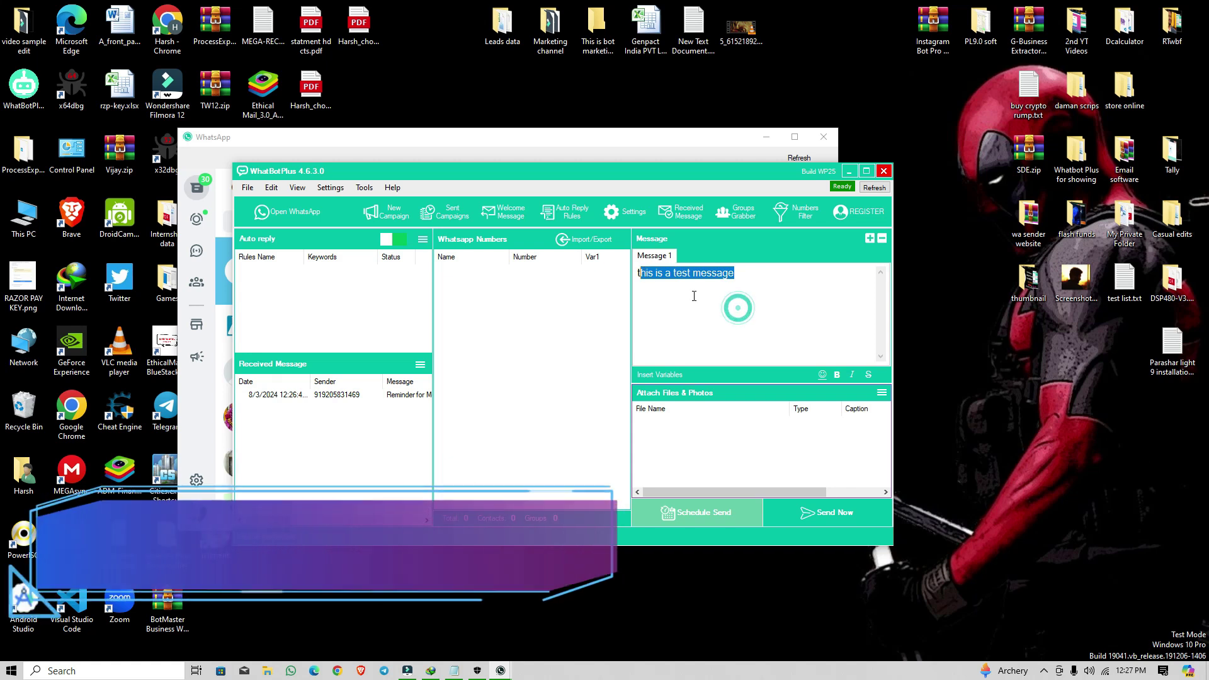
drag(776, 305, 636, 275)
click(837, 378)
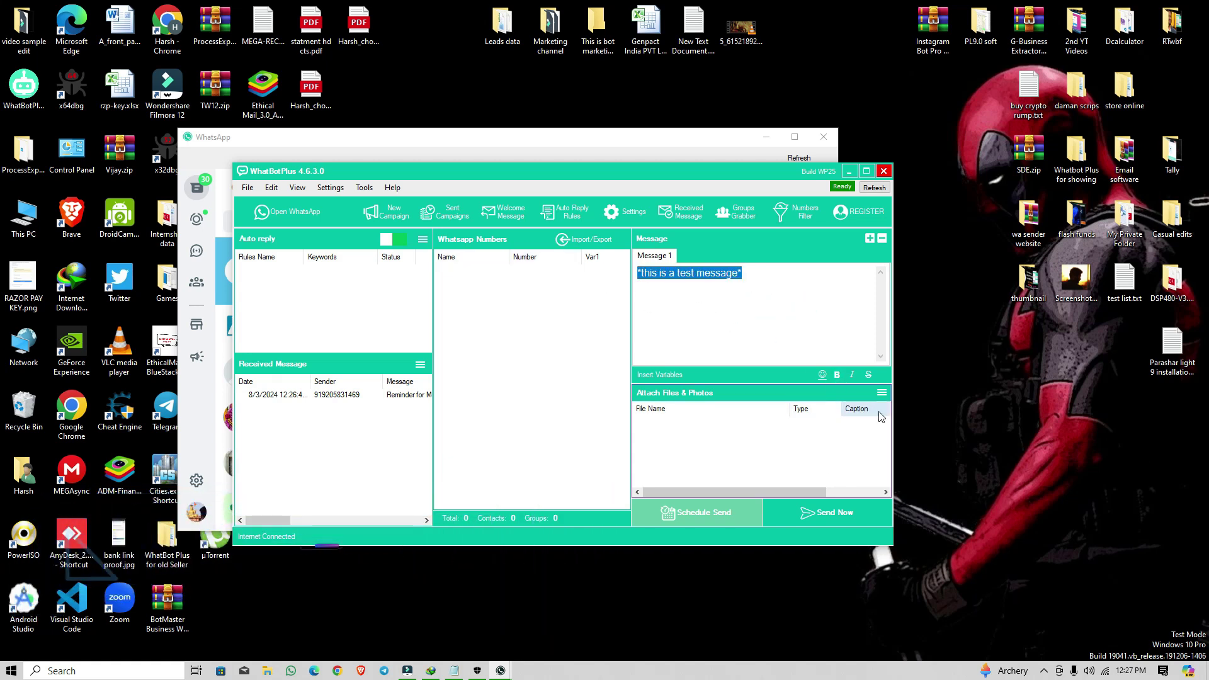
Attach the photo test .png to the message.
click(882, 393)
click(903, 406)
scroll(455, 334, down, 10)
click(384, 443)
click(731, 482)
Set the caption of the attached test .png to the bold text "this is a test message".
right_click(674, 430)
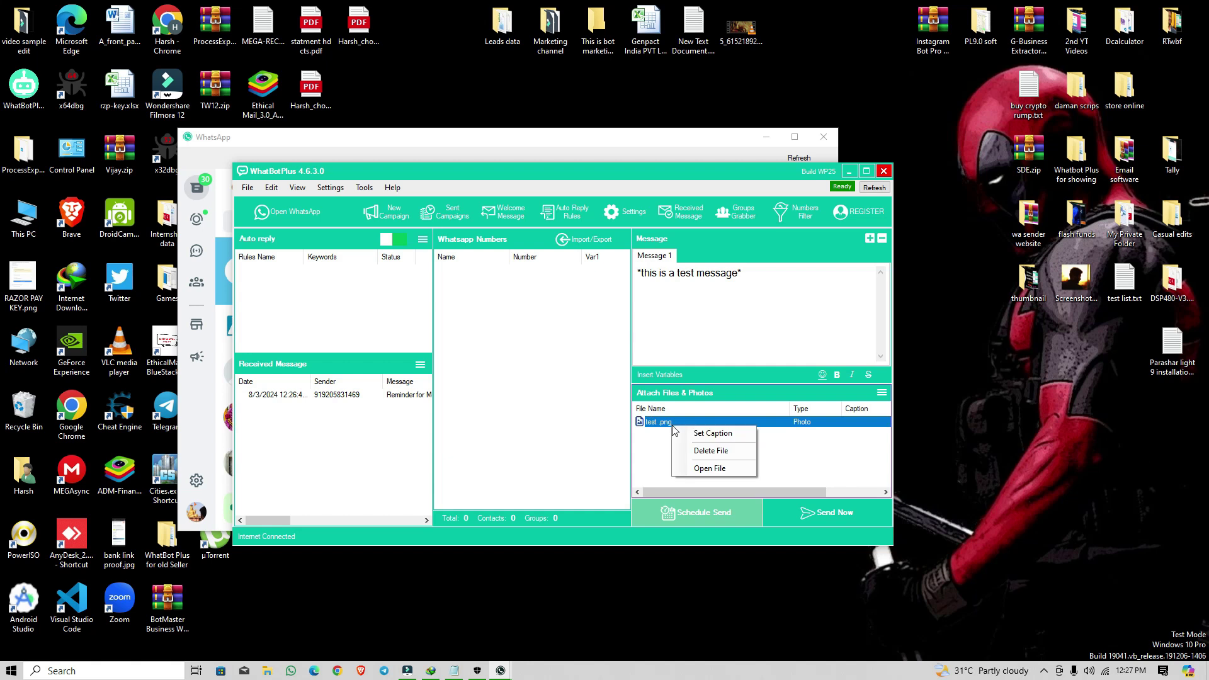
click(687, 433)
click(563, 306)
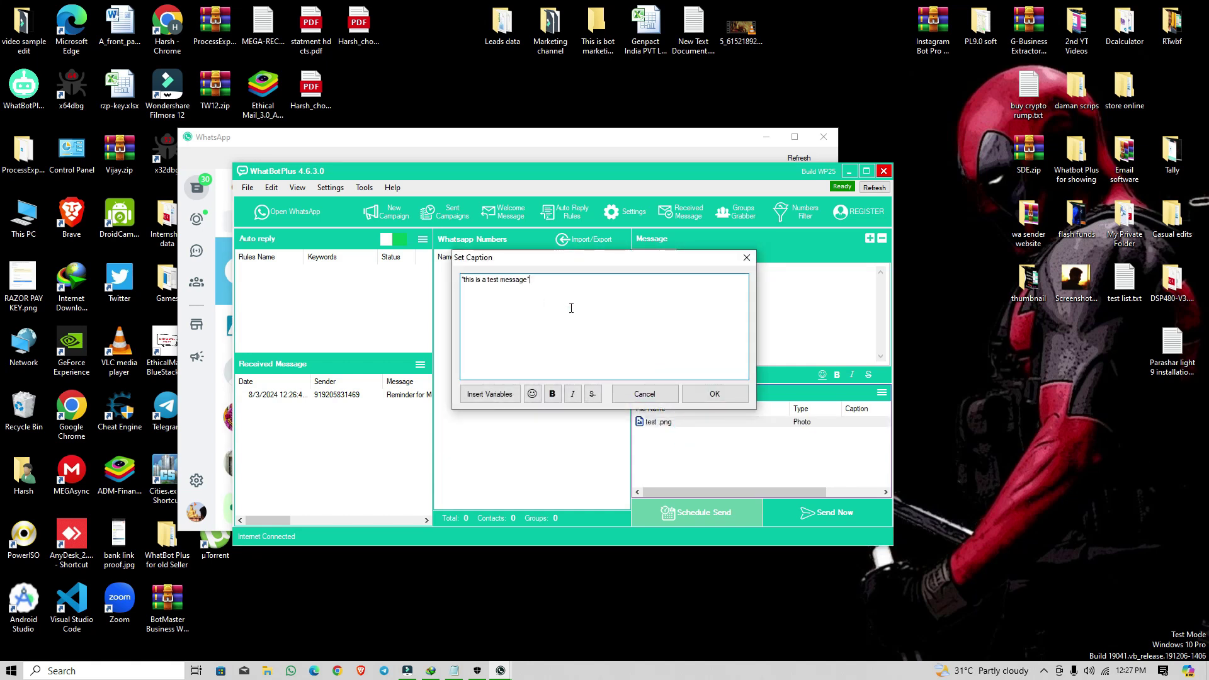
click(715, 394)
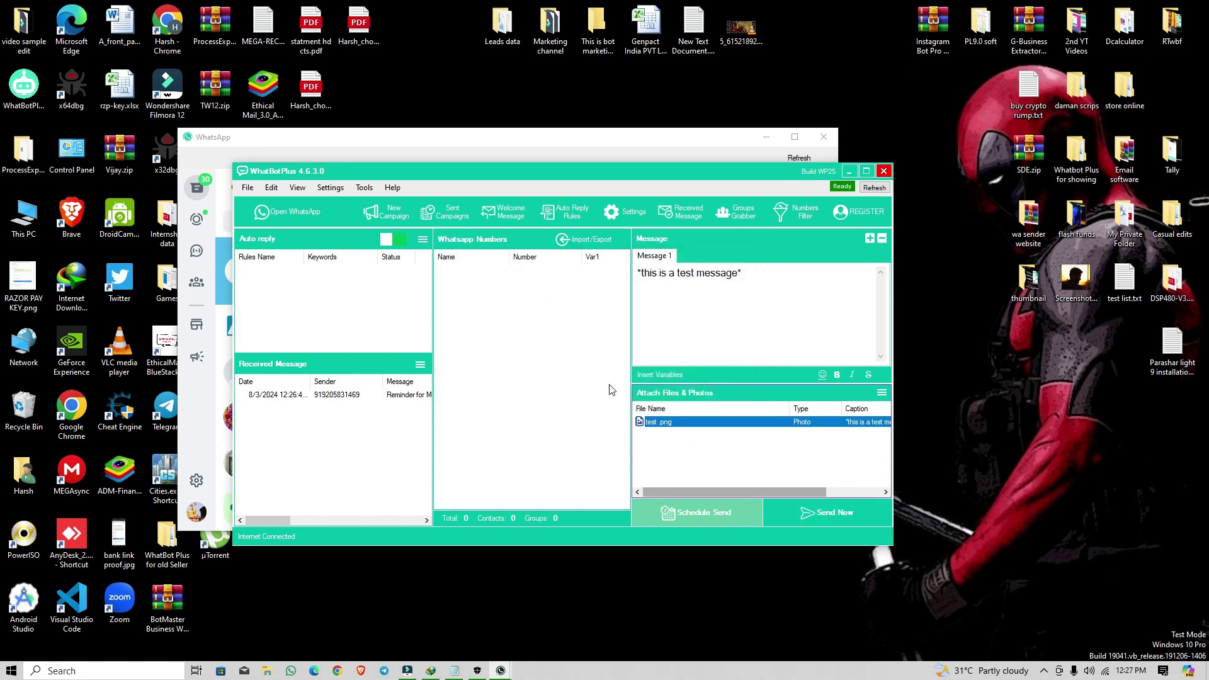
Import two WhatsApp phone numbers manually into the recipient list.
click(569, 240)
click(614, 252)
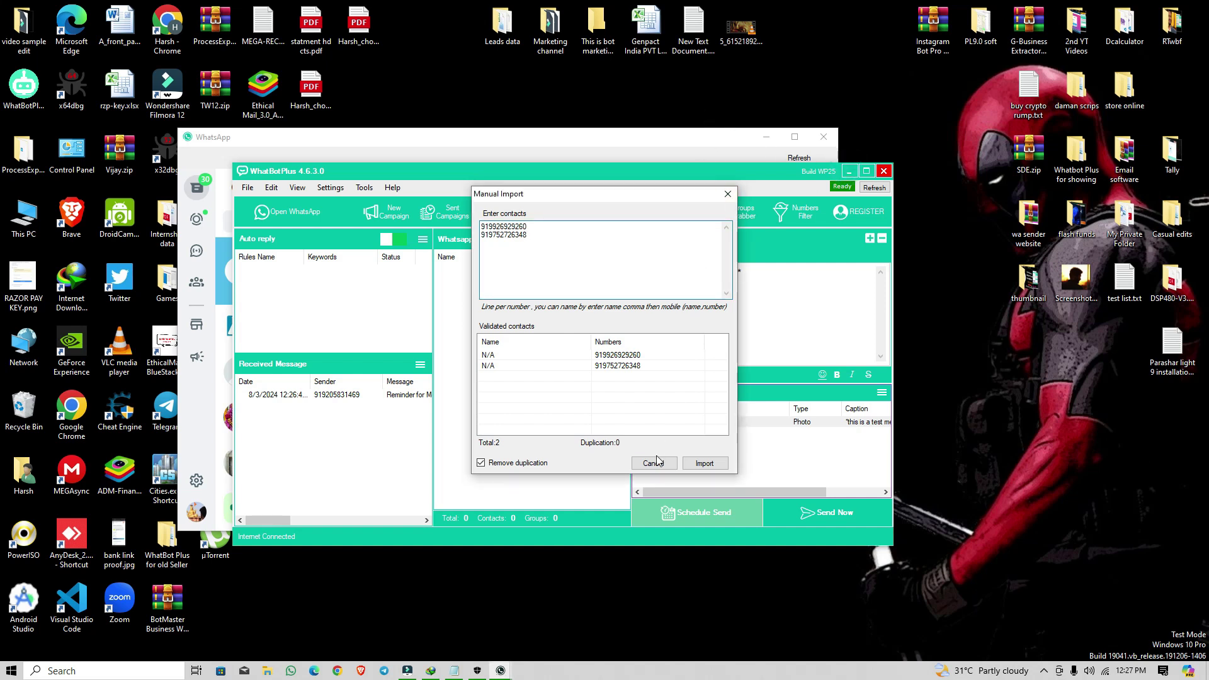
drag(667, 207, 438, 206)
click(475, 462)
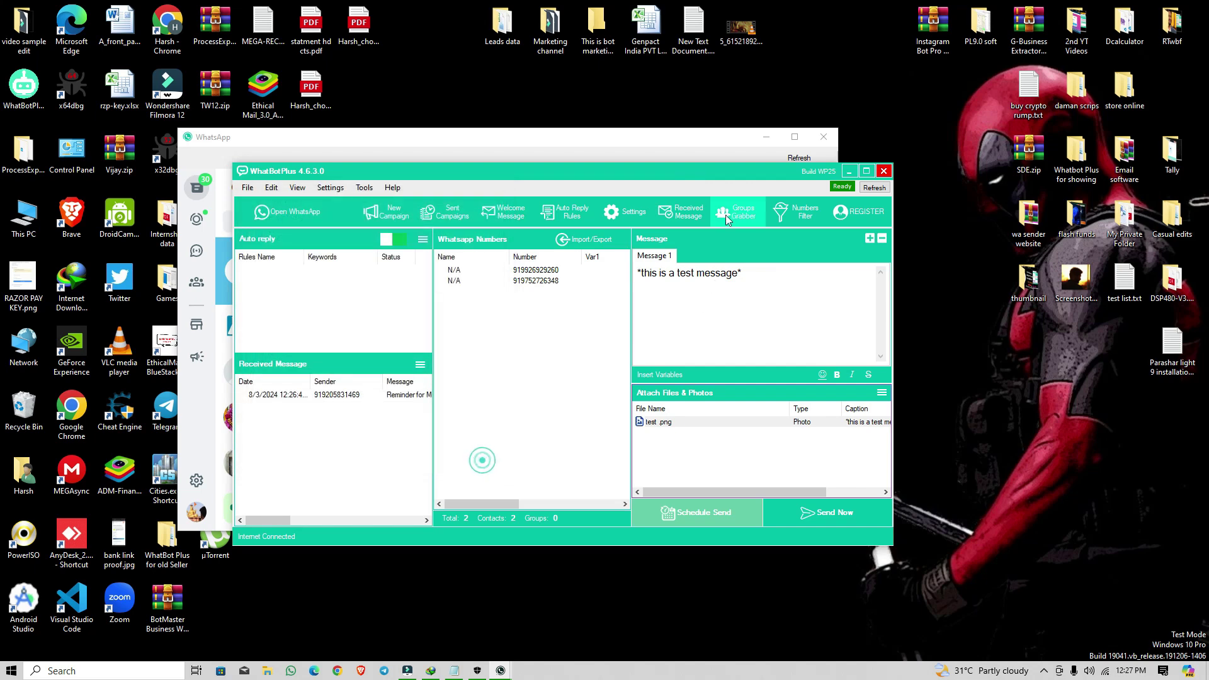
Open install whatbot.txt from the desktop, enlarge its text, and add blank lines below the final line.
drag(736, 175, 635, 217)
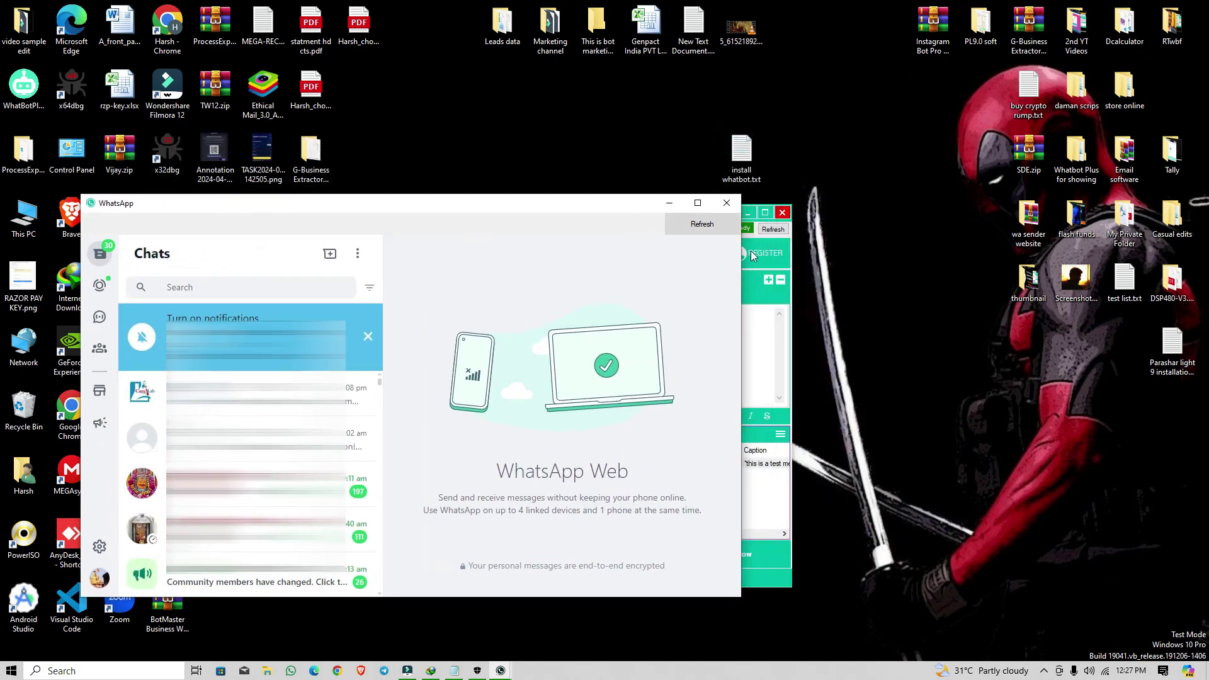
double_click(741, 155)
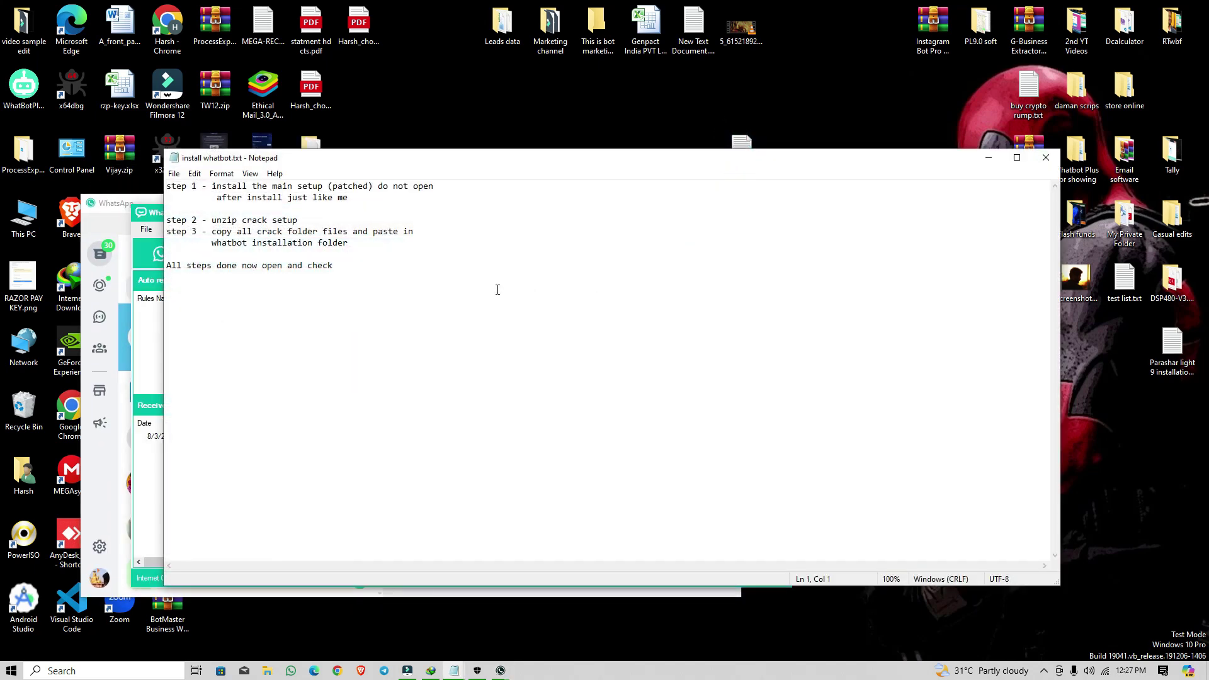
scroll(496, 289, up, 15)
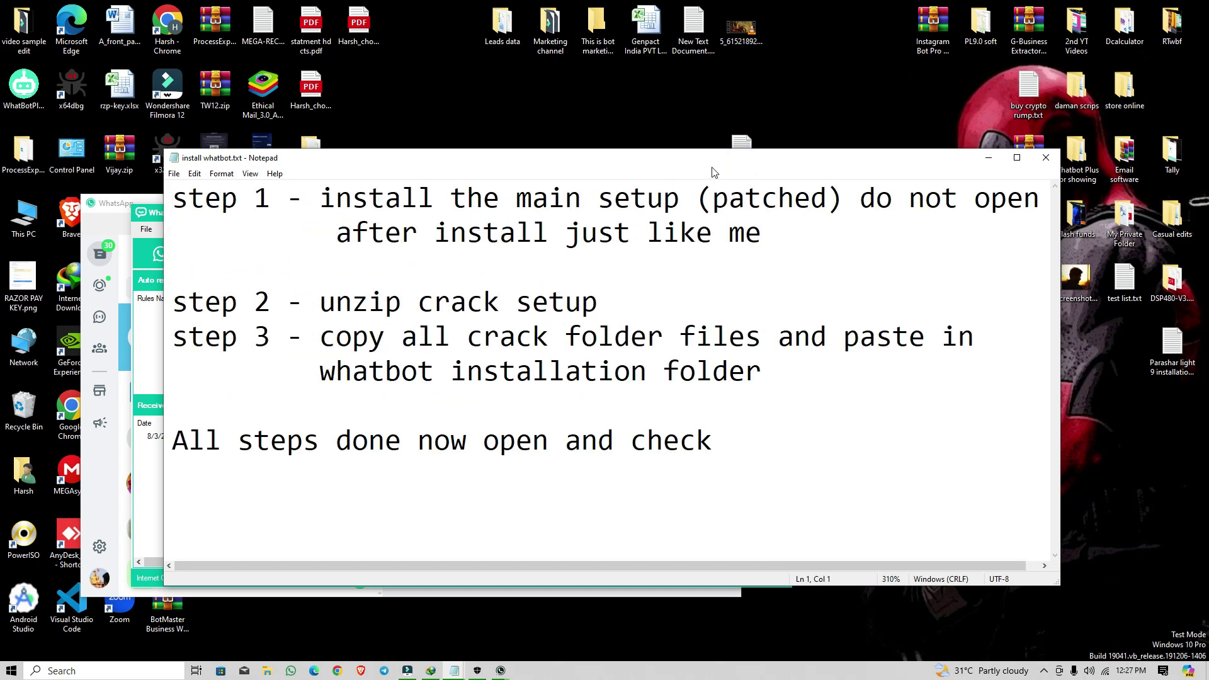
drag(713, 172, 760, 126)
click(853, 395)
key(Return)
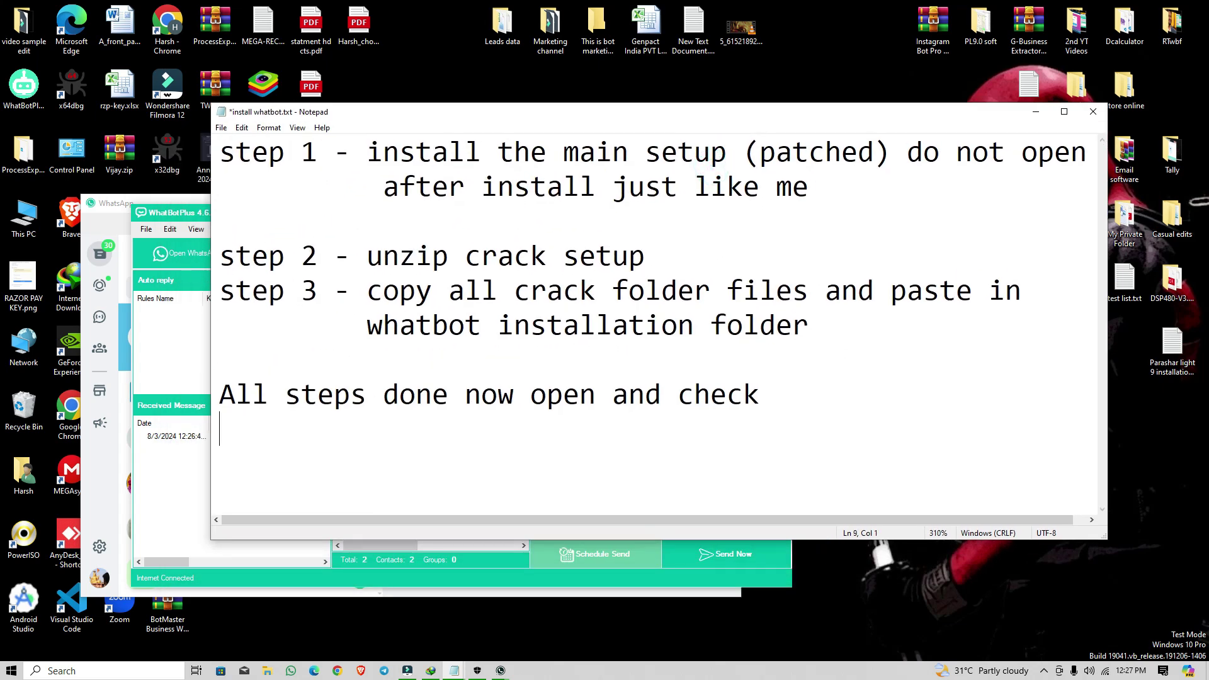
key(Return)
key(Return)
key(Return)
key(Return)
key(Return)
key(Return)
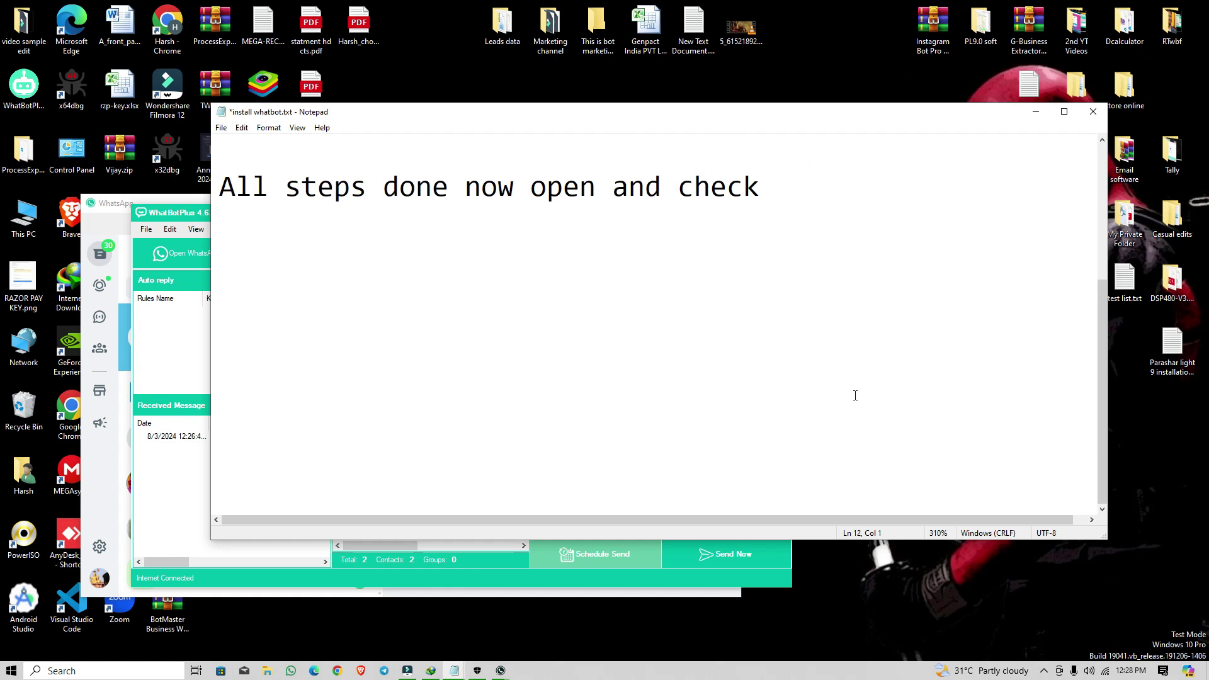
Write "Comment your whatsapp number and i will add your number in next video (for testing)" on two lines and save the file.
text(comment your whatsapp number)
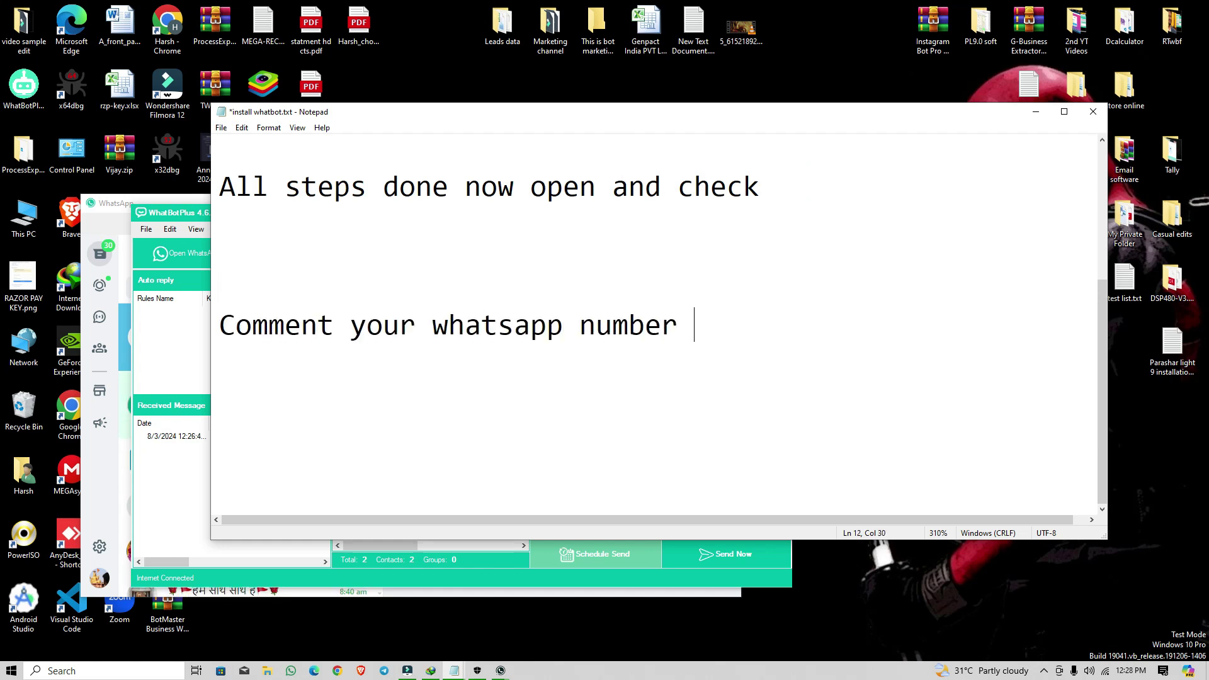
text( and i will add you)
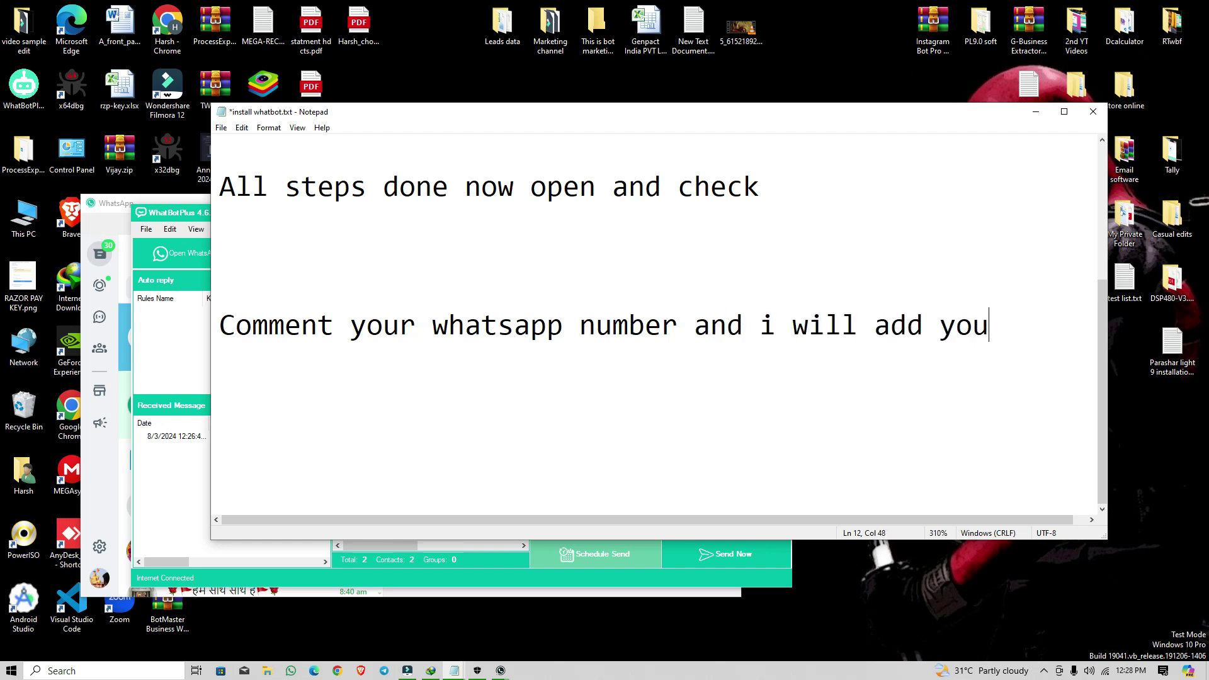
text(r number in)
key(BackSpace)
key(BackSpace)
key(BackSpace)
key(BackSpace)
key(BackSpace)
text(er)
key(Return)
text(in next vide)
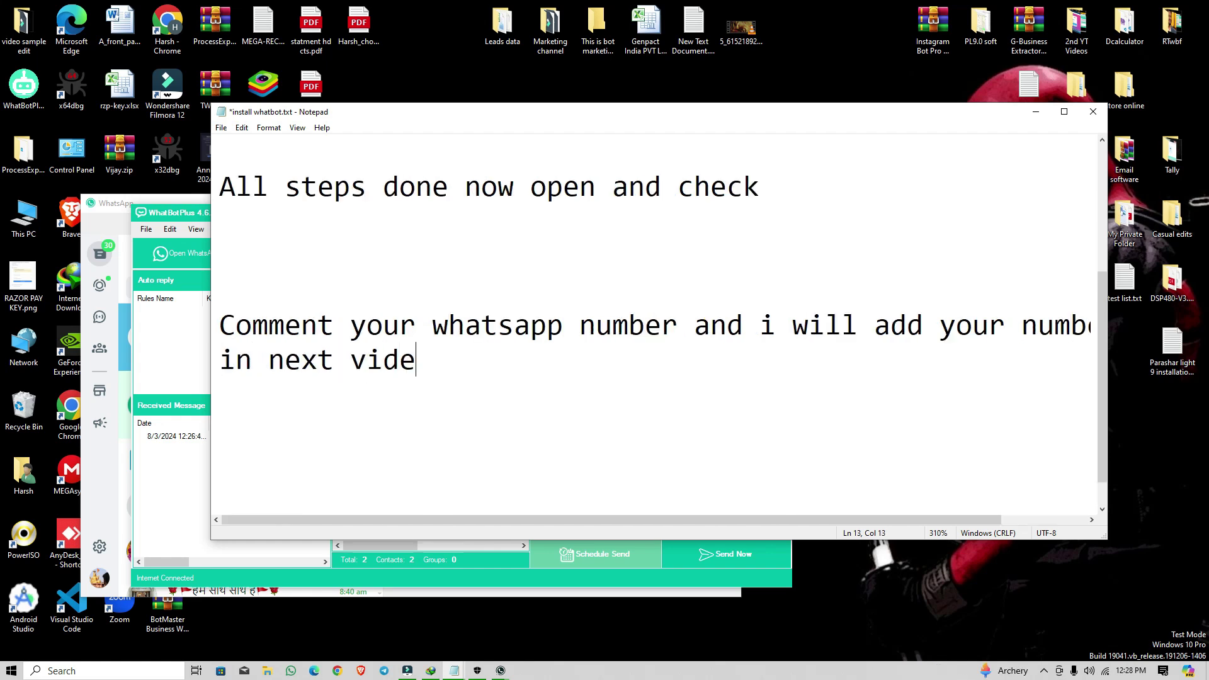
text(o  (for testing))
key(ctrl+s)
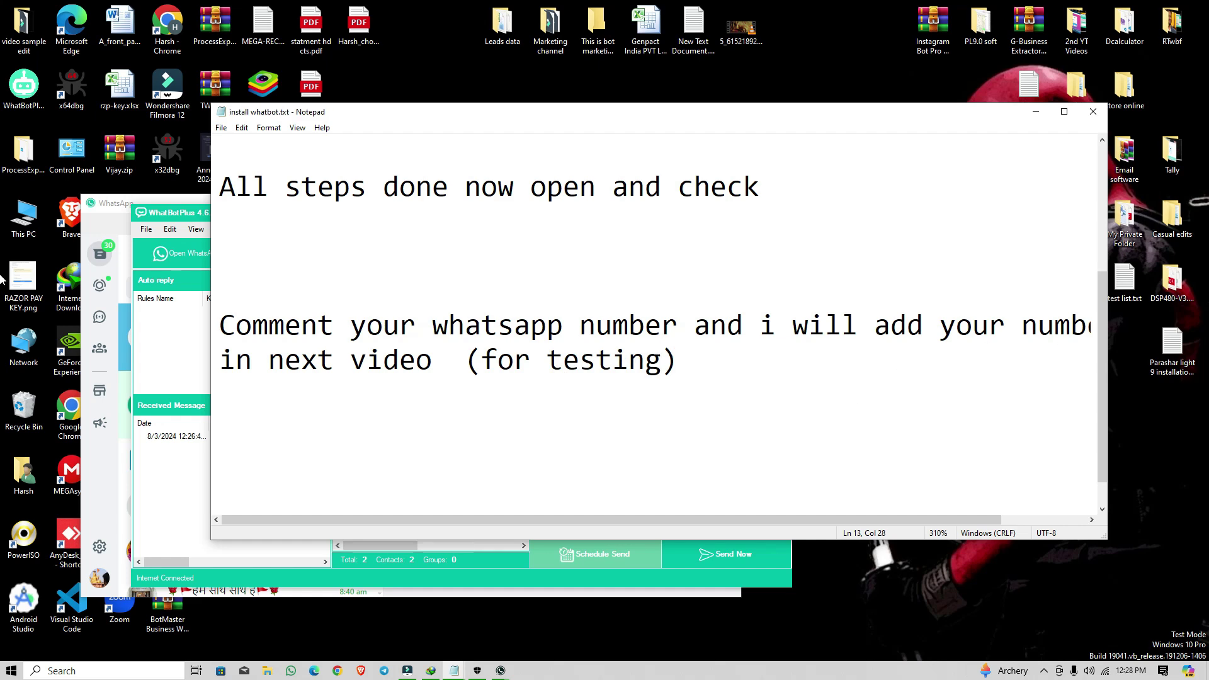
Switch back to WhatBotPlus and send the message immediately to the imported numbers in Blind Mode.
click(1036, 112)
drag(463, 210, 507, 197)
click(752, 538)
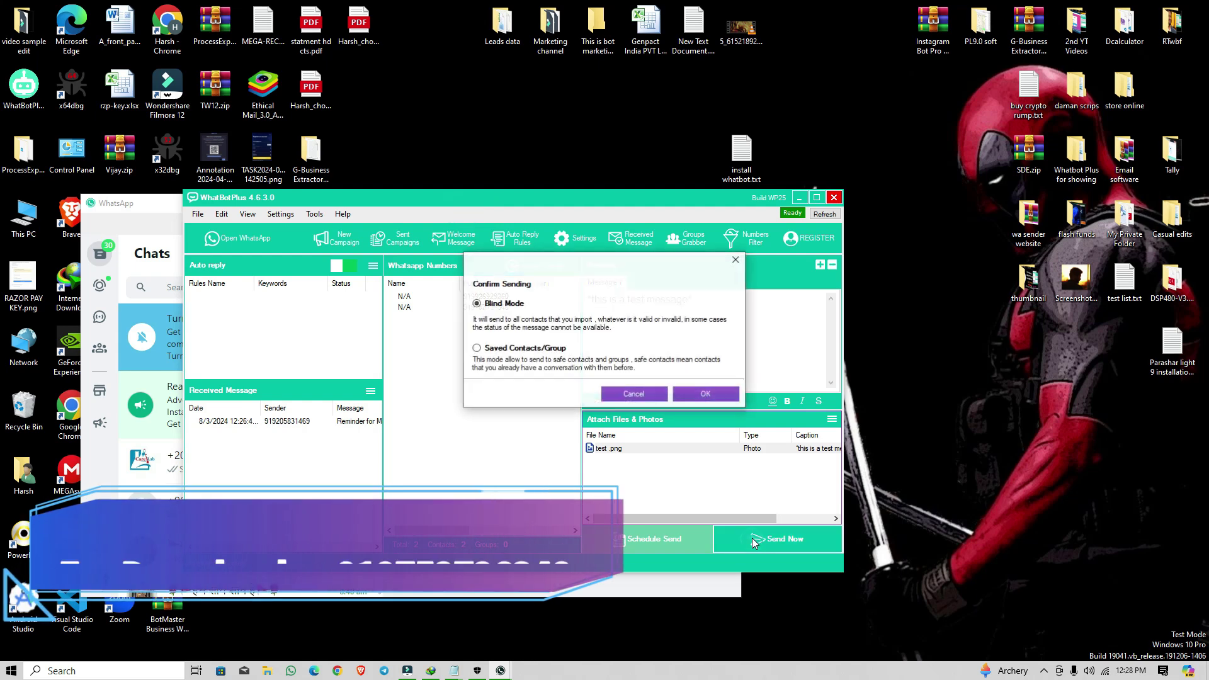
click(706, 395)
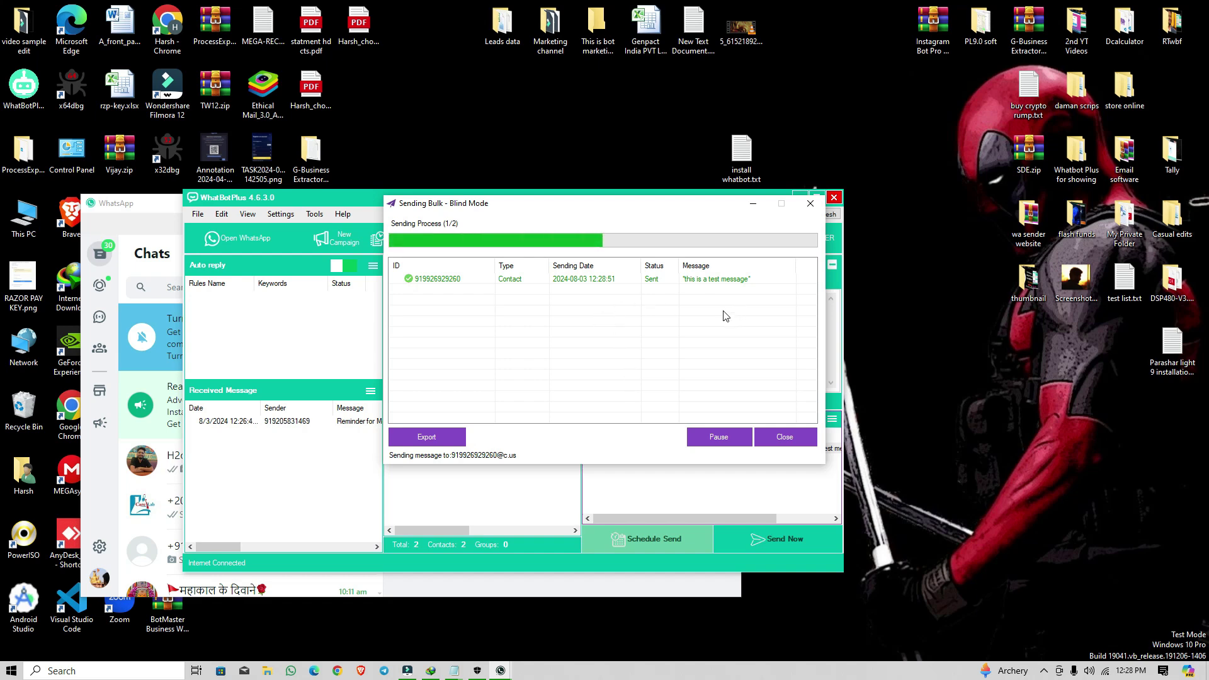
Check the delivered text, photo and caption in the recipient's WhatsApp chat, then minimize the WhatsApp window.
click(158, 209)
click(252, 458)
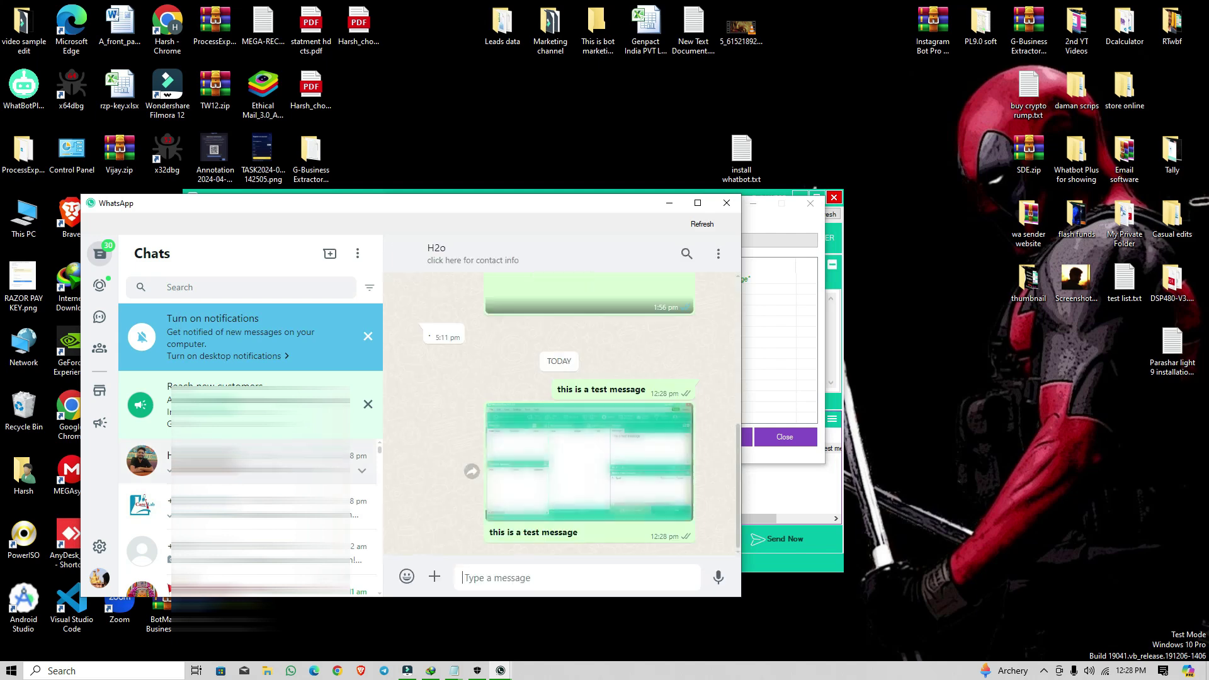
drag(548, 210, 543, 170)
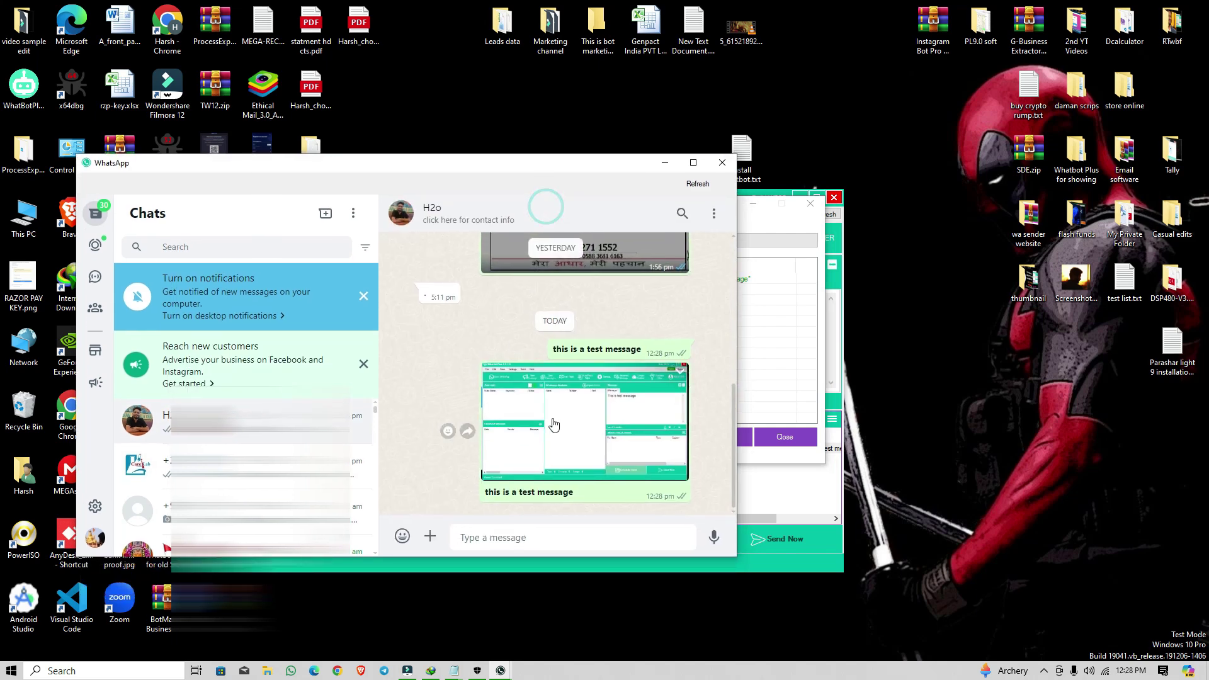
drag(578, 349, 614, 348)
drag(486, 494, 553, 493)
click(536, 448)
click(621, 352)
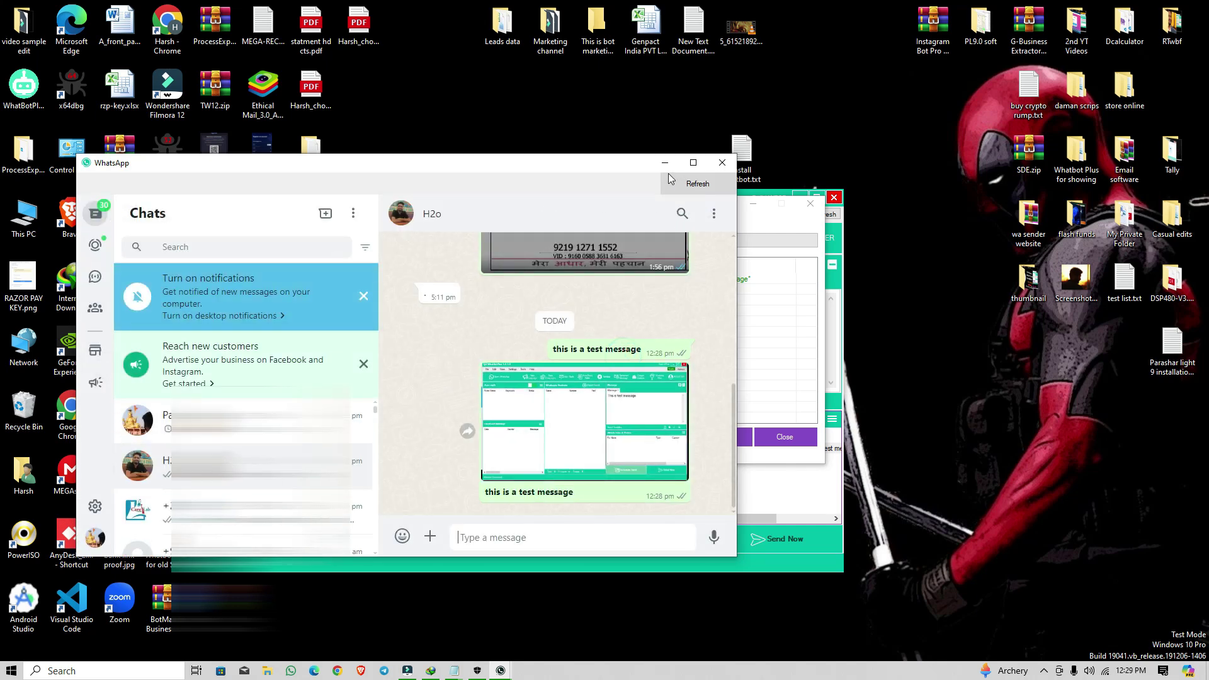
click(665, 162)
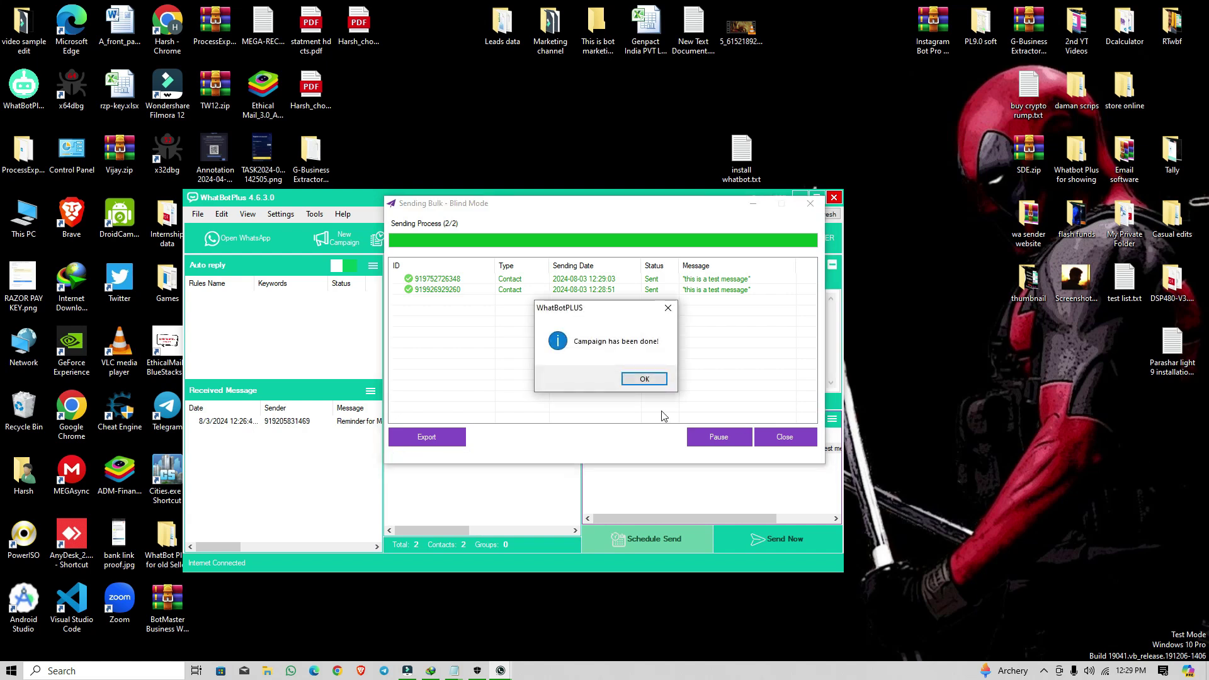
Dismiss the campaign notice, close the Sending Bulk window, and move the main window clear of the desktop text file.
click(639, 383)
click(784, 436)
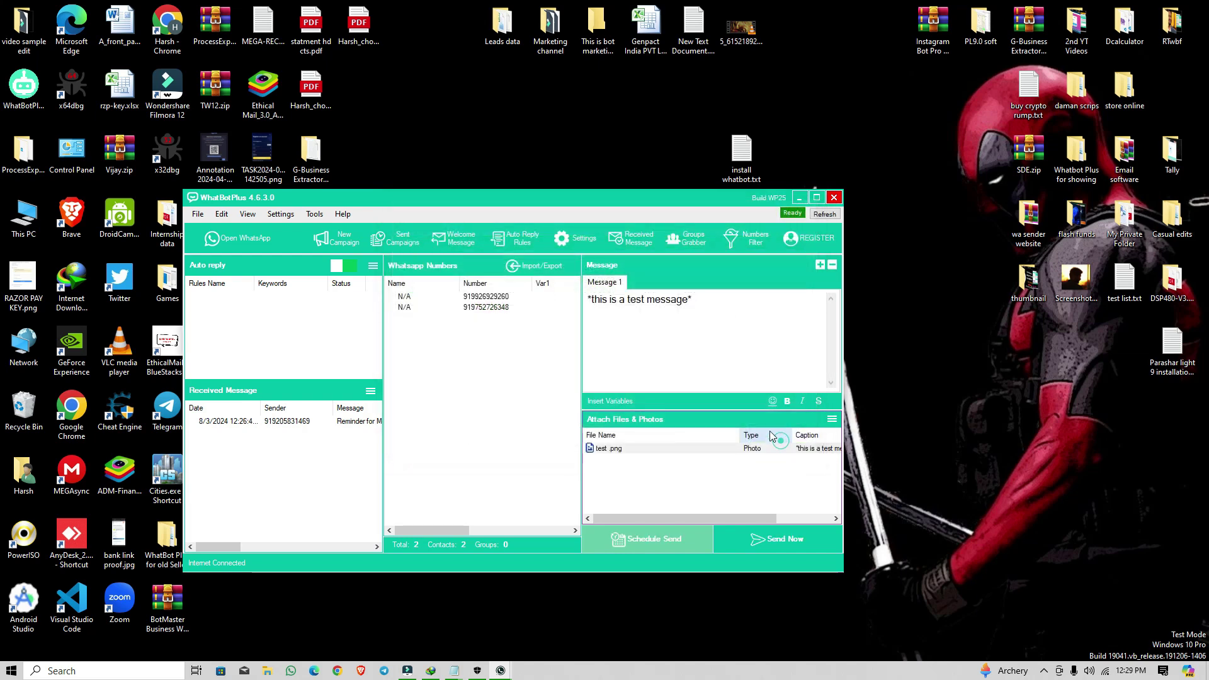
drag(534, 205, 557, 170)
Reopen install whatbot.txt, add several blank lines below the comment note, and enlarge the text.
double_click(740, 151)
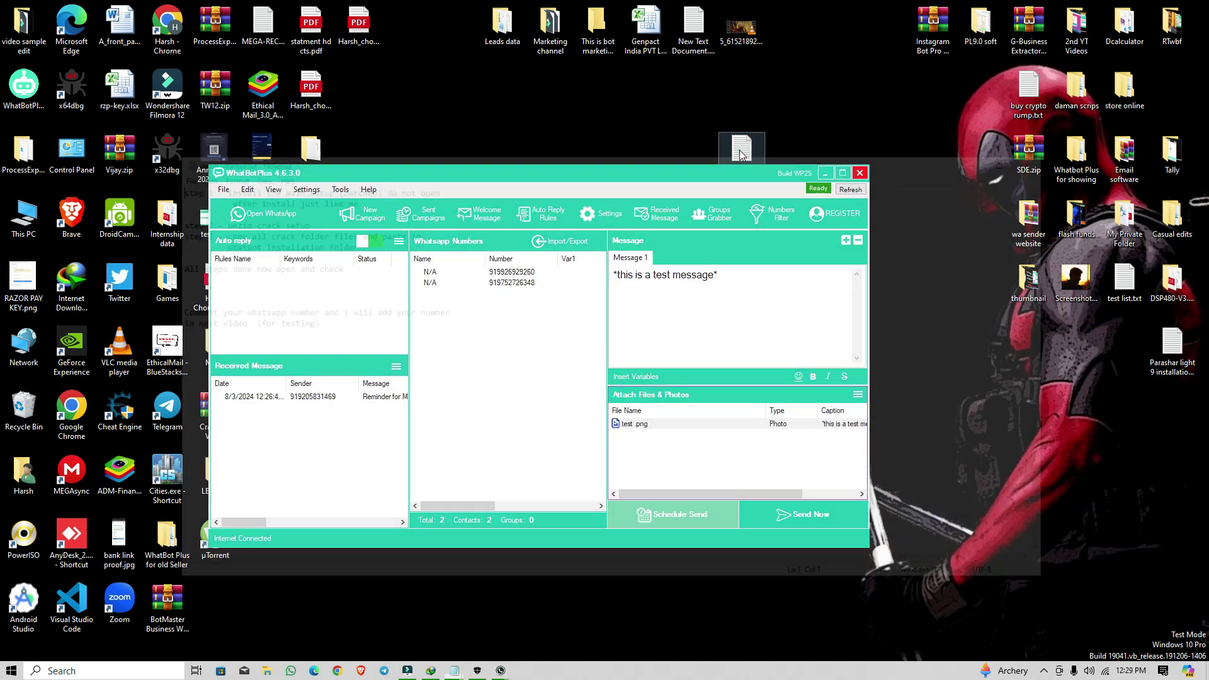
click(640, 335)
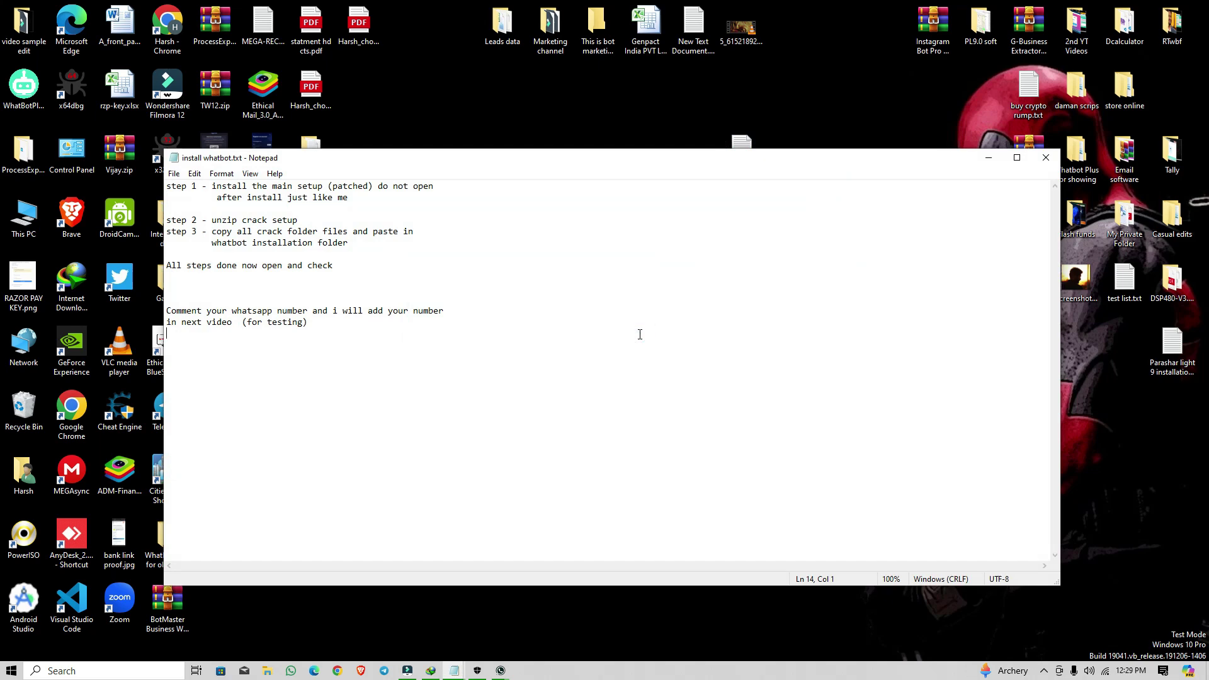
key(Return)
key(Return)
key(Return)
key(Return)
key(Return)
ctrl+scroll(619, 343, up, 17)
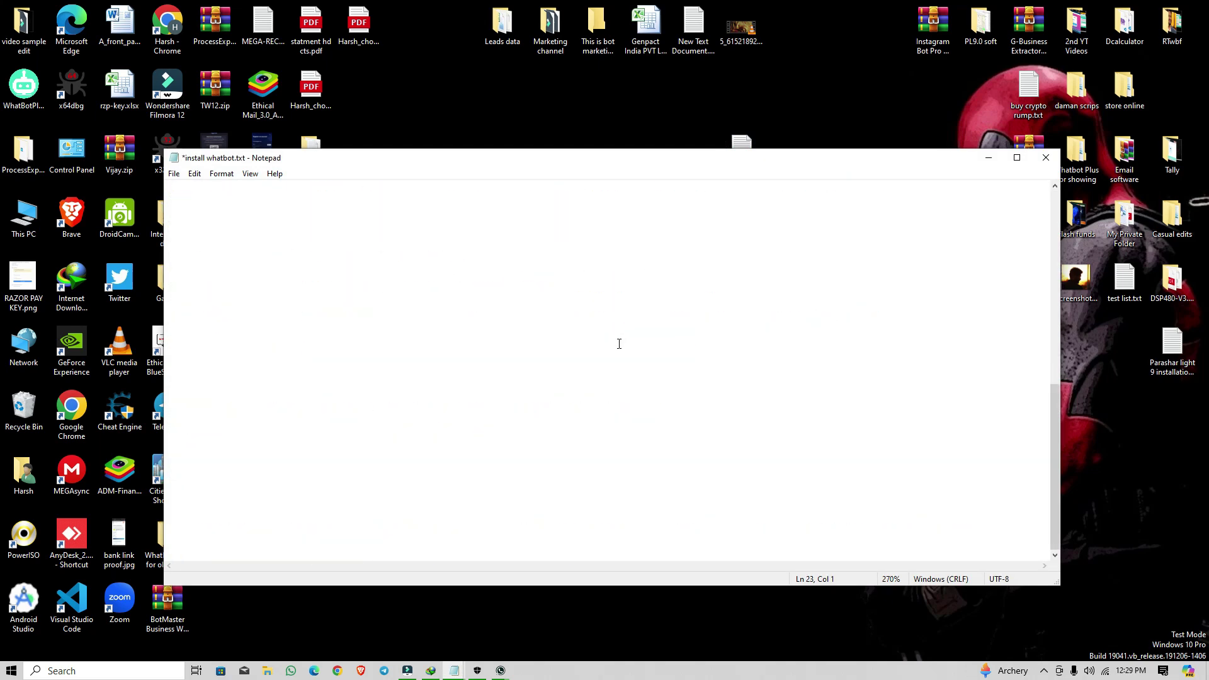
key(BackSpace)
key(BackSpace)
key(BackSpace)
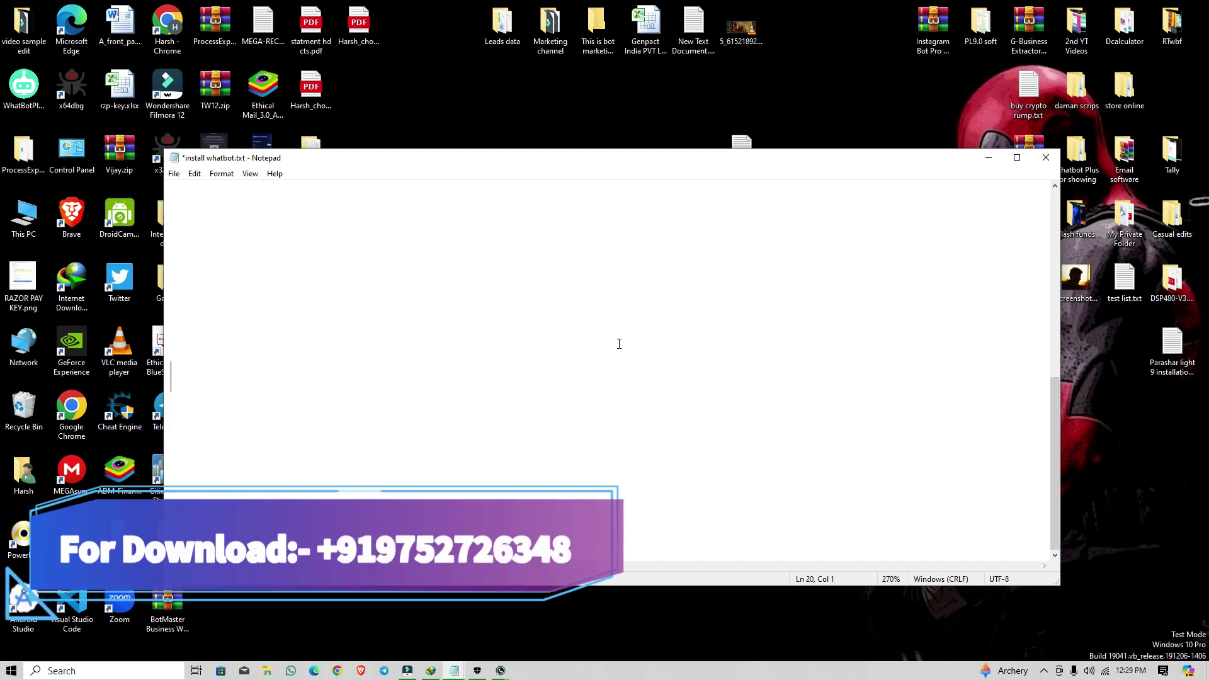
Write the closing line "Please like and subscribe" at the end of the text file.
text(Plese)
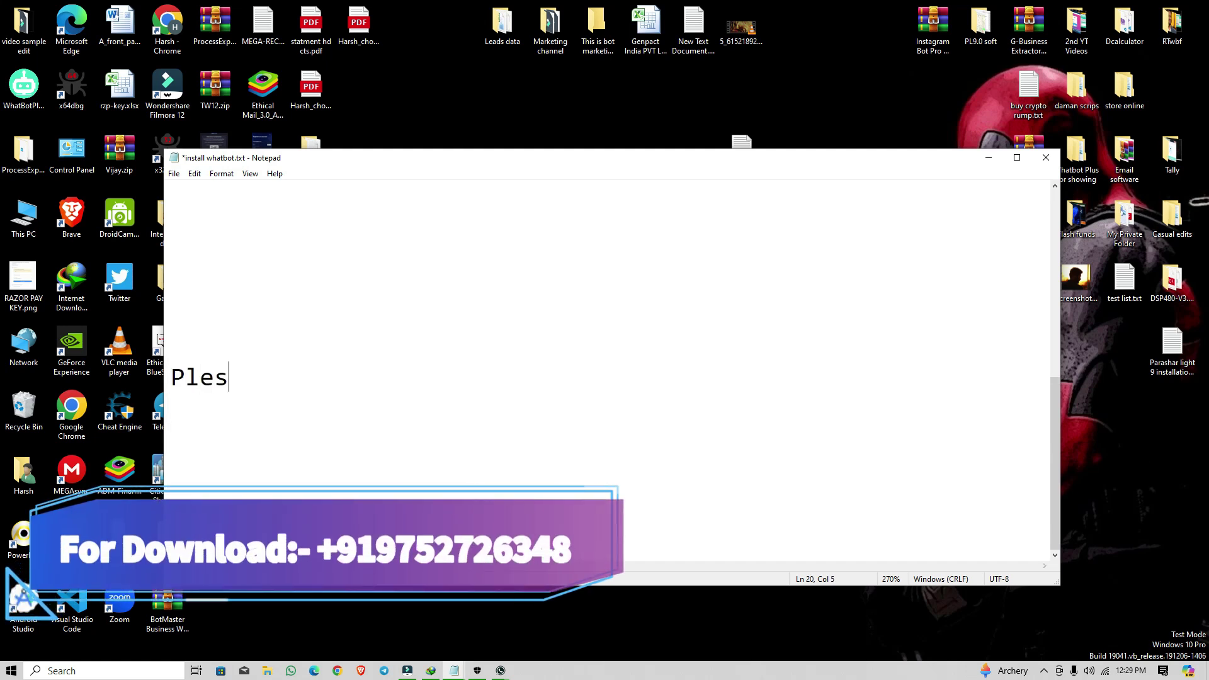
key(BackSpace)
key(BackSpace)
text(ase like and )
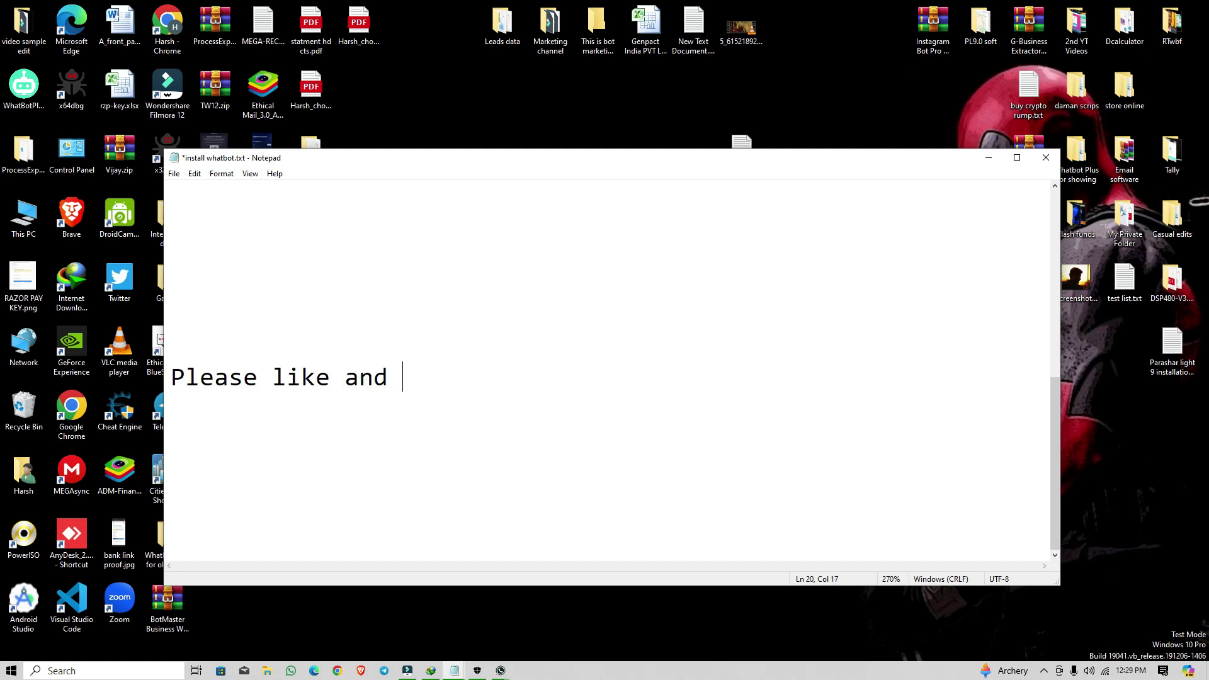
text(subscrip)
key(BackSpace)
text(be)
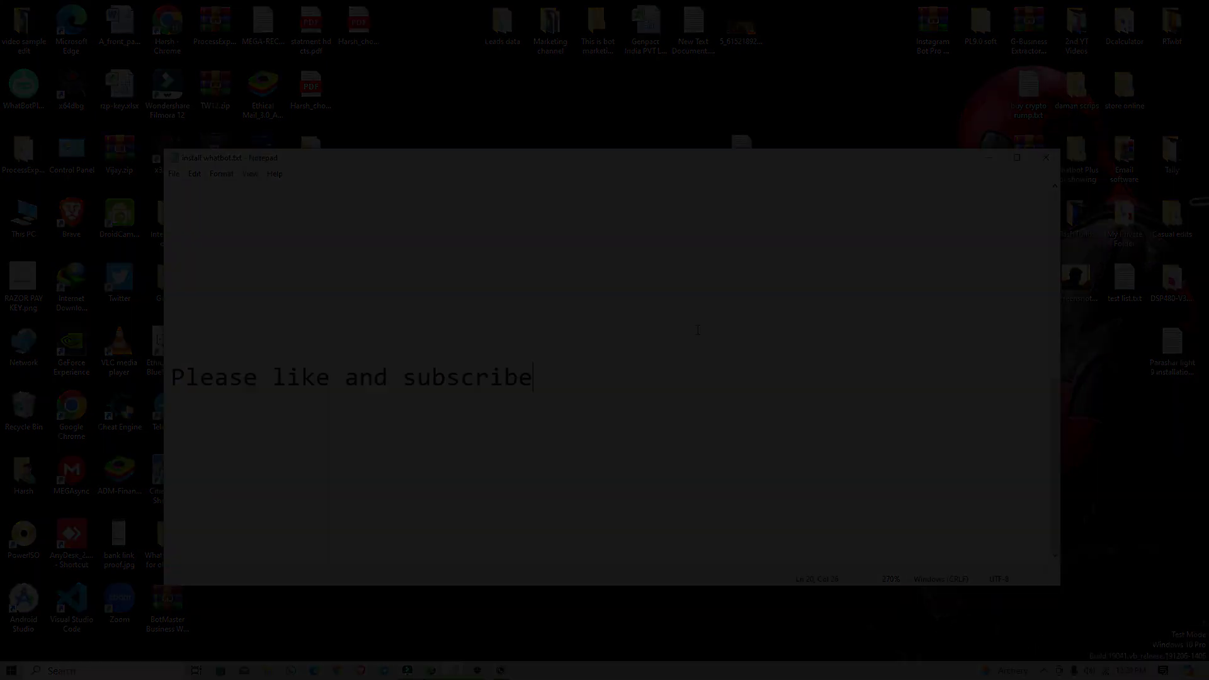